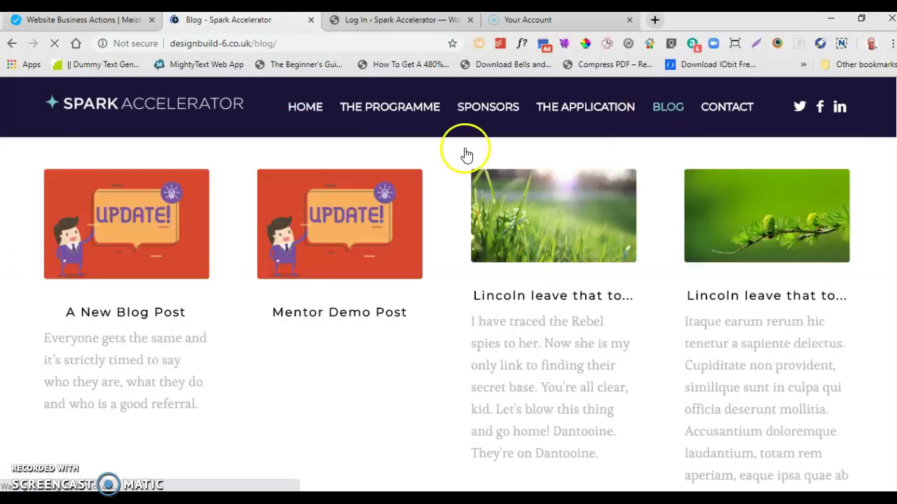
Log in to the WordPress admin of designbuild-6.co.uk with the saved username and account password
left_click(311, 110)
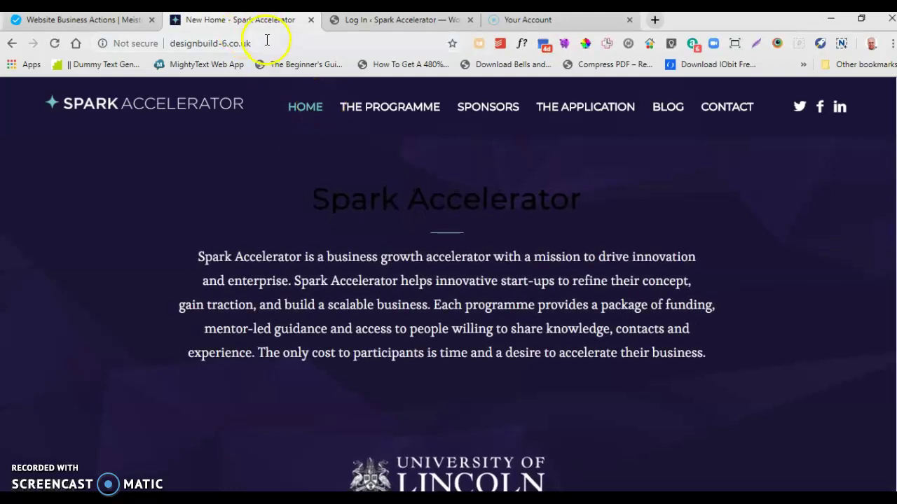
left_click(381, 20)
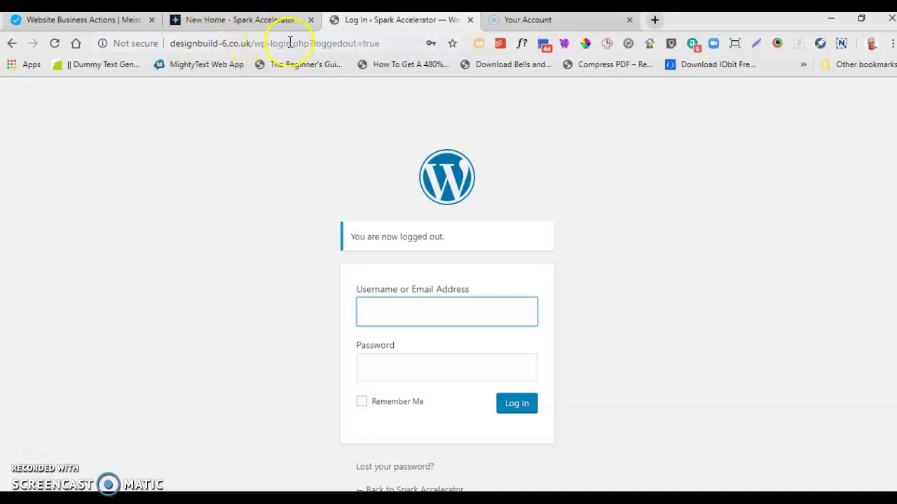
left_click(397, 305)
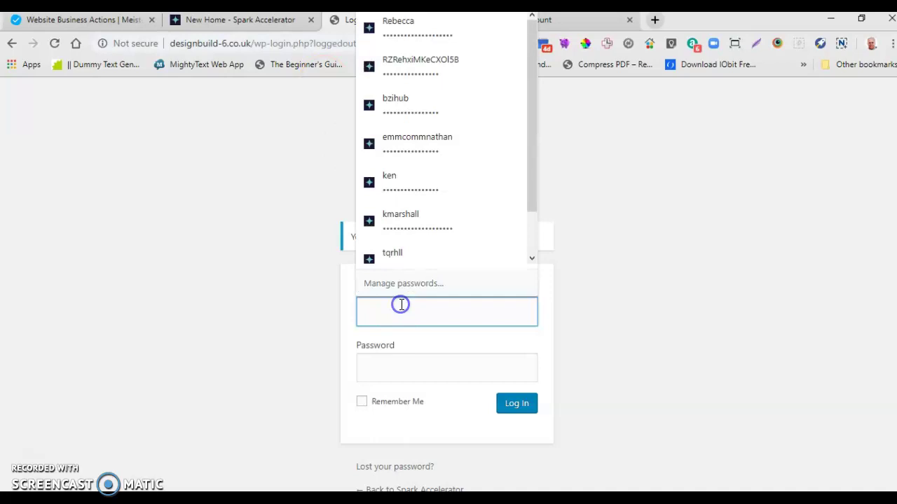
left_click(441, 40)
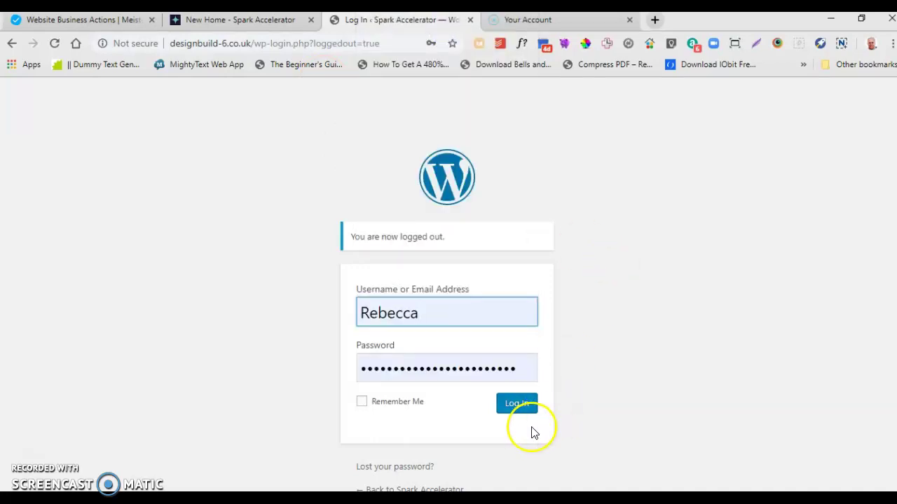
left_click(515, 405)
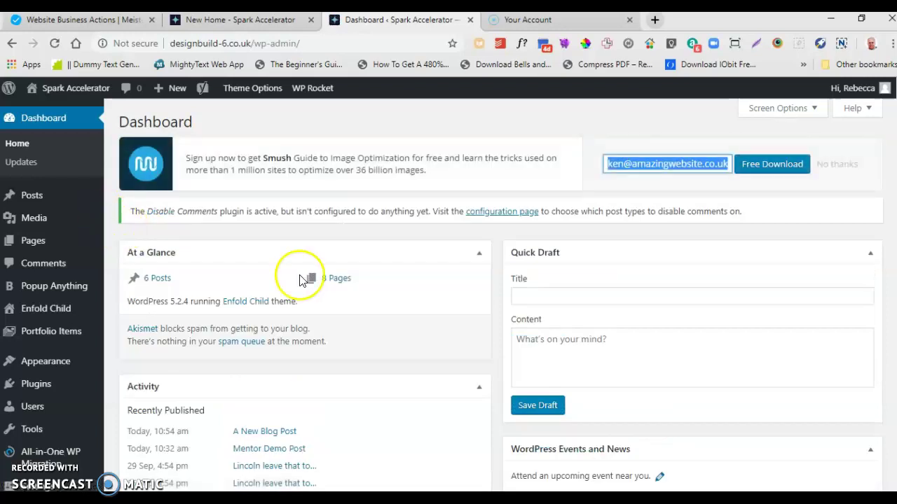
Open the Categories page for the site's posts
scroll(526, 333, "down", 3)
scroll(525, 337, "up", 3)
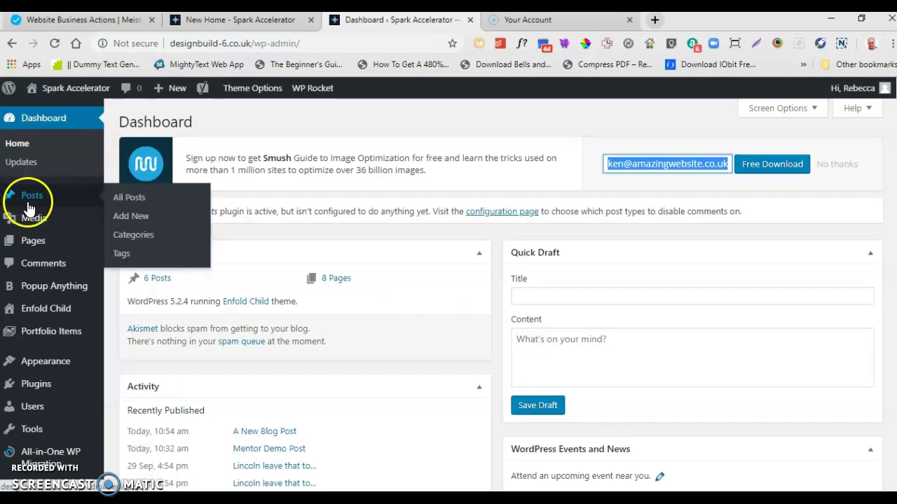
mouse_move(34, 199)
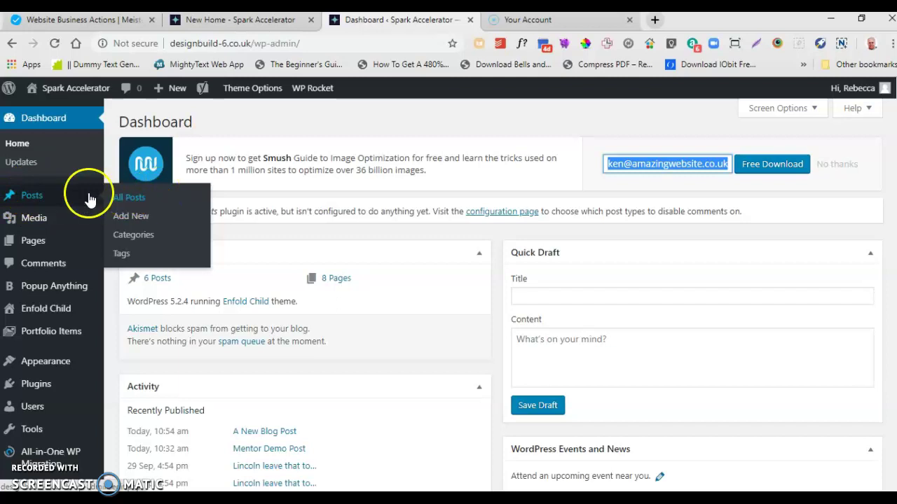
left_click(132, 236)
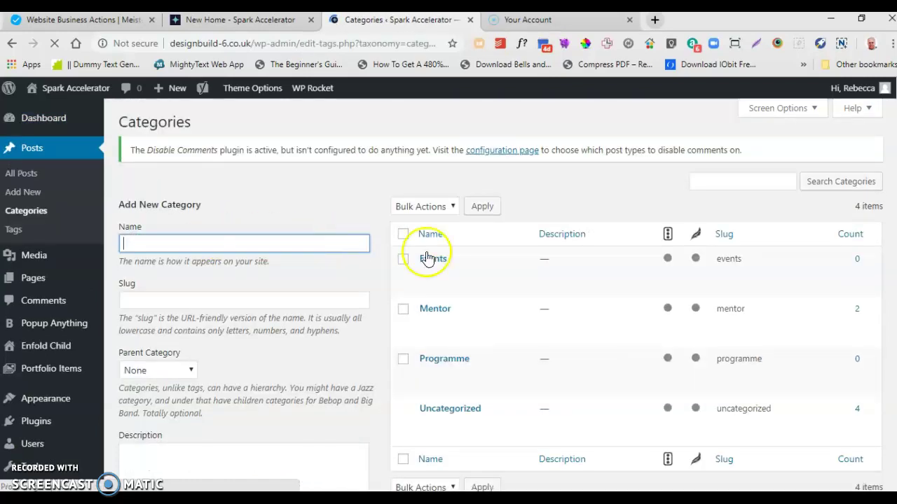
Add a new post category named University with no parent category
scroll(414, 311, "down", 2)
scroll(414, 311, "up", 2)
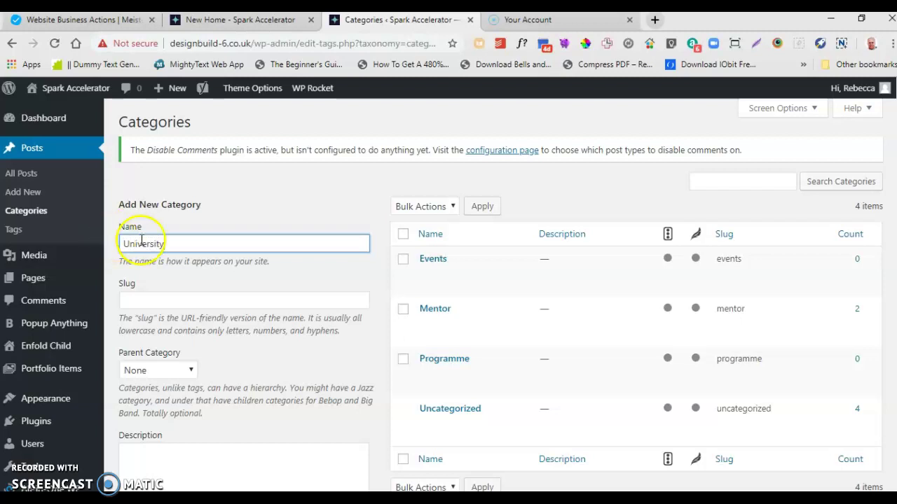
scroll(181, 280, "down", 1)
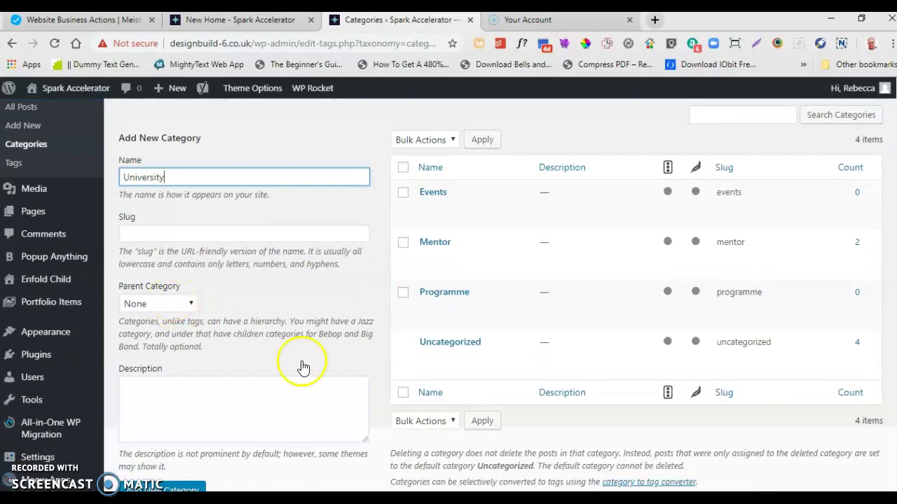
scroll(186, 287, "down", 1)
left_click(163, 426)
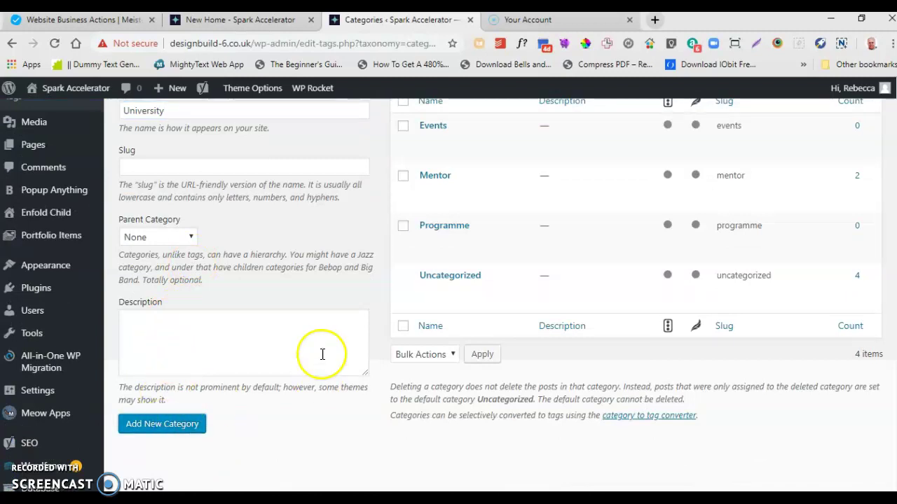
scroll(323, 352, "up", 2)
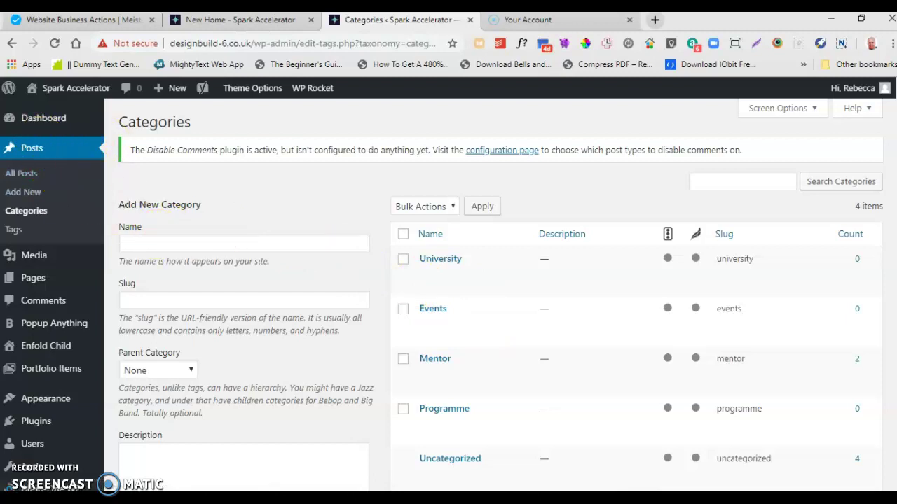
Switch to Word to show the document Your 120 seconds.docx, and move its window out of the way
key("alt+Tab")
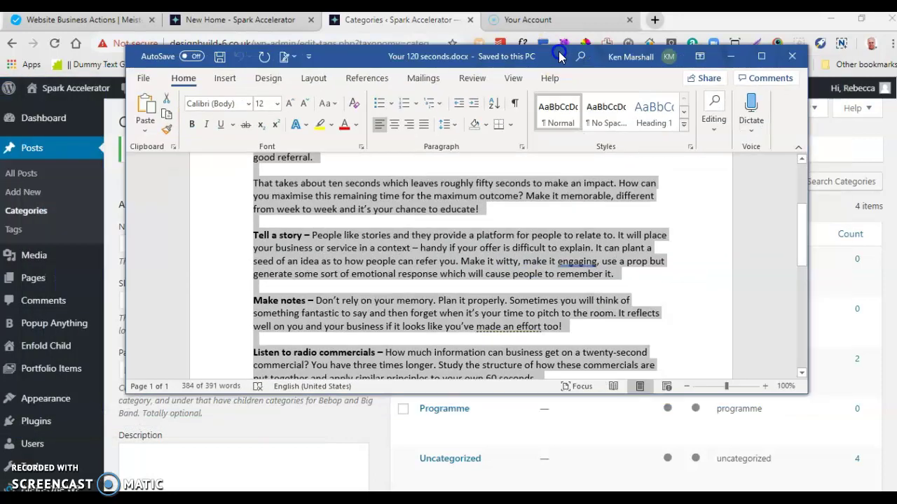
left_click_drag(559, 56, 0, 54)
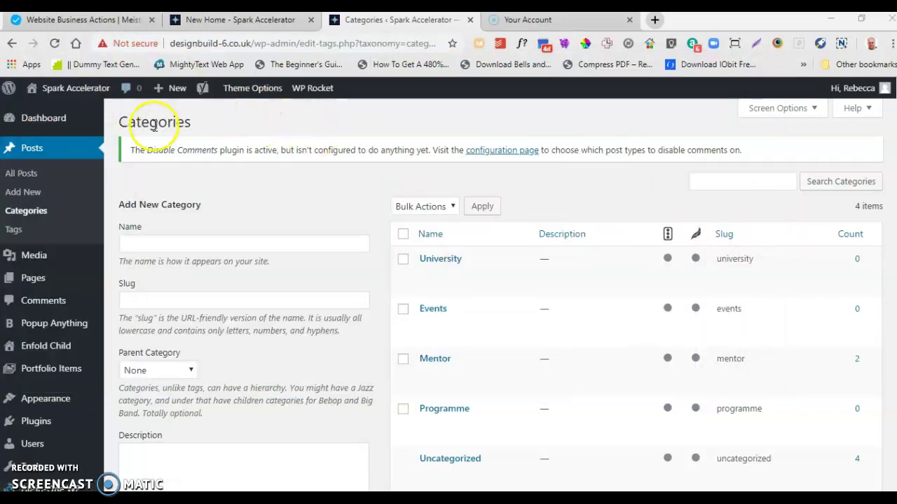
Create a new post and title it Another Blog Post
left_click(24, 195)
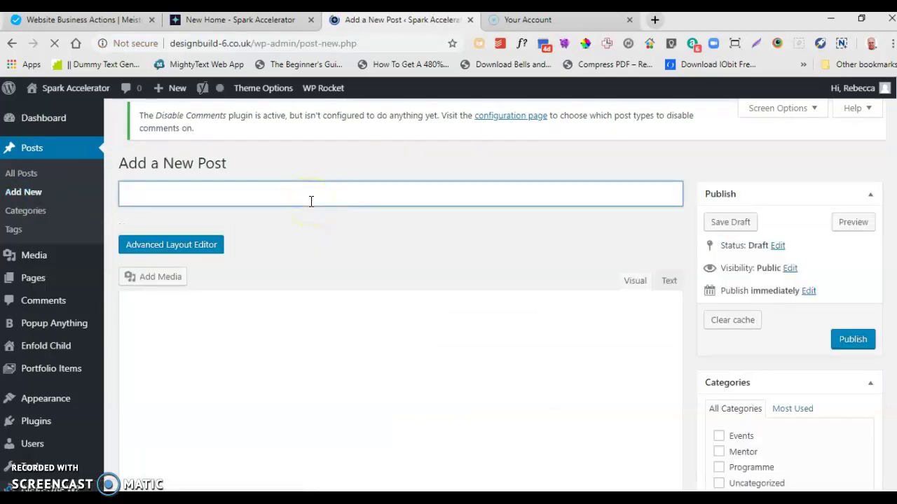
left_click(199, 189)
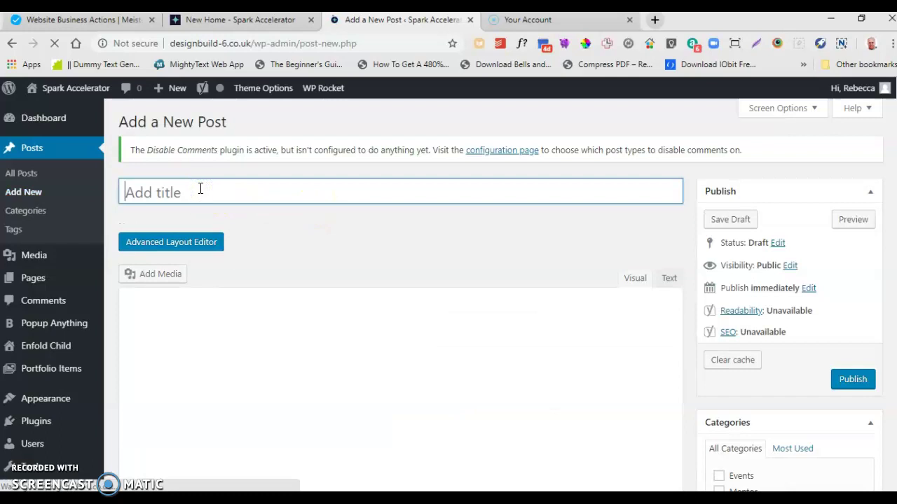
type("Another Blog Post")
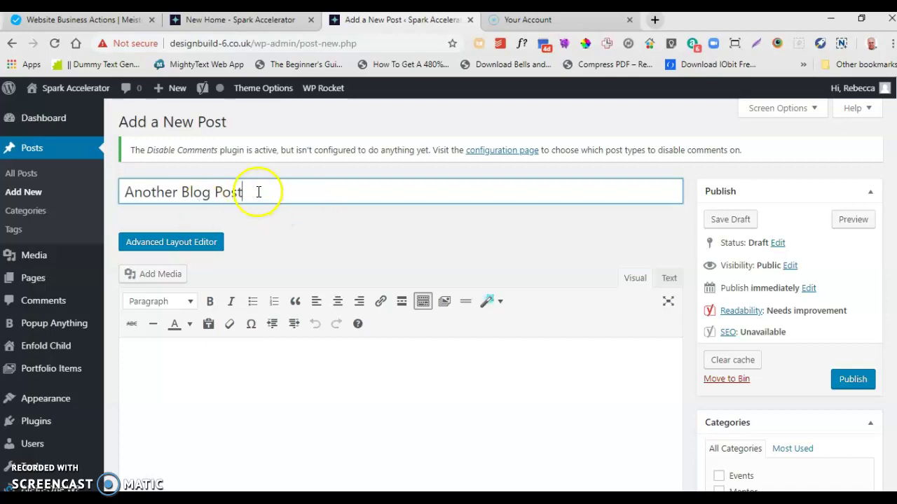
Switch the post to the Advanced Layout Editor and add a Color Section containing a 1/1 column
scroll(258, 193, "down", 2)
scroll(252, 194, "up", 1)
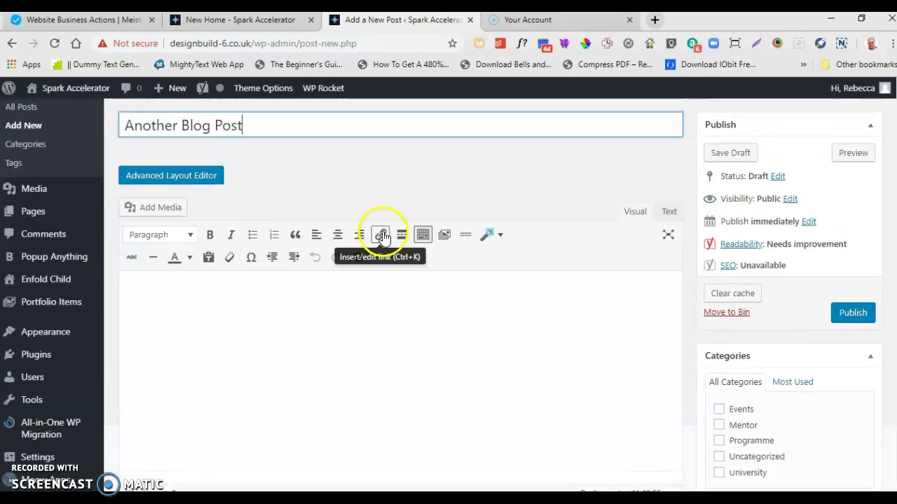
left_click(179, 180)
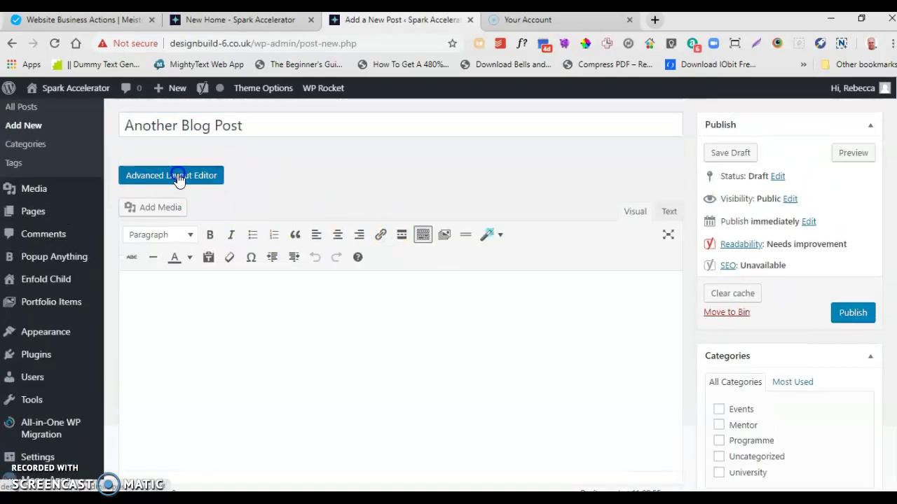
scroll(186, 182, "down", 1)
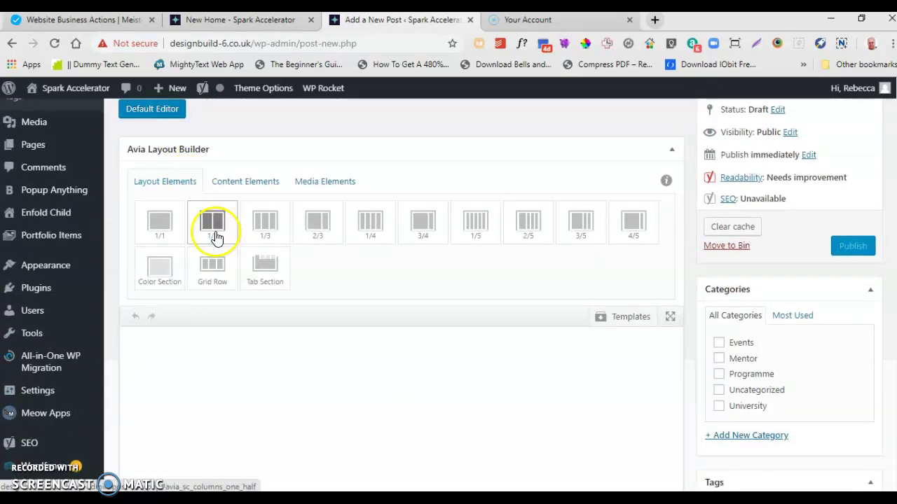
scroll(214, 227, "down", 1)
left_click_drag(160, 202, 212, 314)
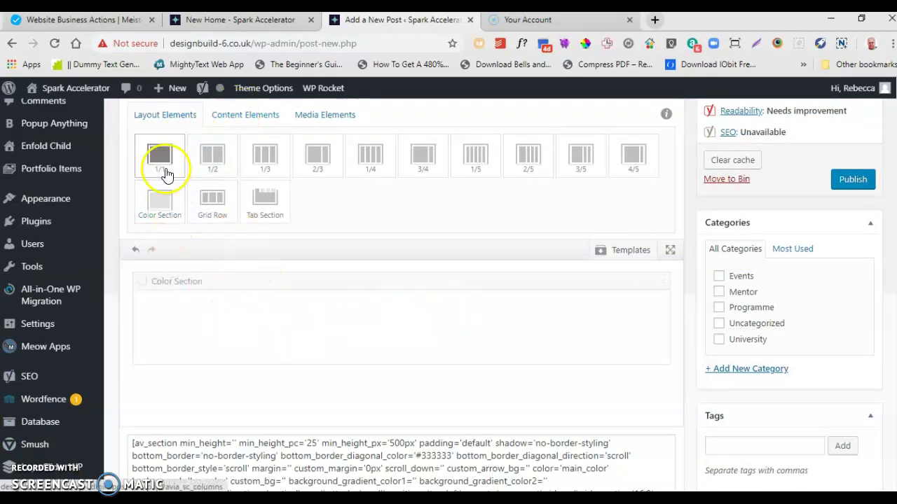
left_click_drag(160, 154, 208, 326)
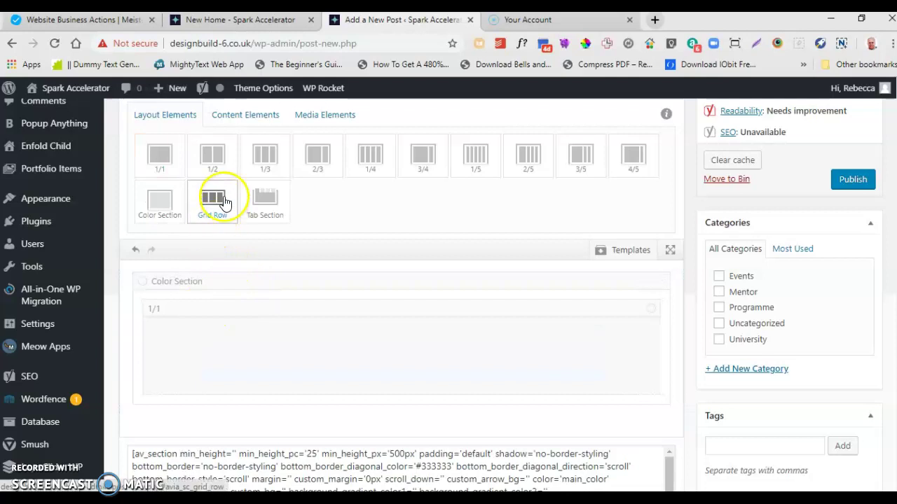
Add a Text Block content element inside the 1/1 column
left_click(244, 116)
left_click_drag(161, 160, 234, 445)
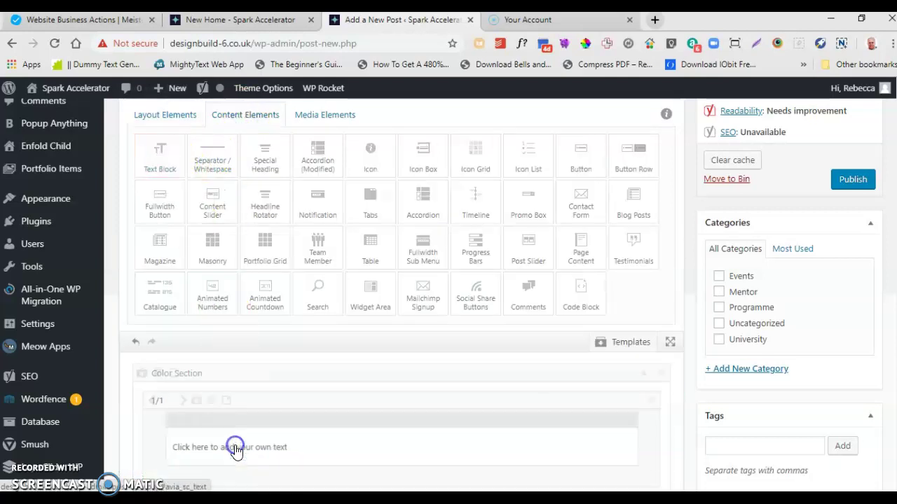
scroll(252, 433, "down", 1)
scroll(266, 421, "down", 2)
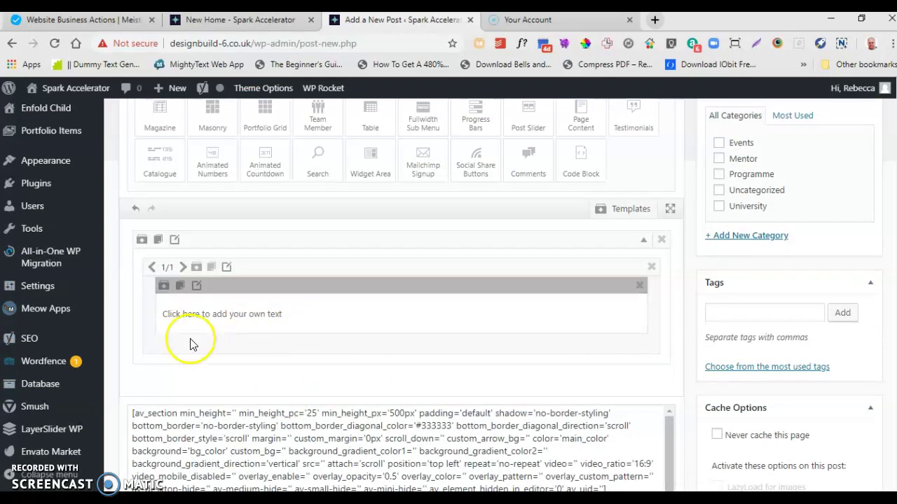
Replace the Text Block's placeholder text with the article copied from the Word document Your 120 seconds.docx
left_click(234, 315)
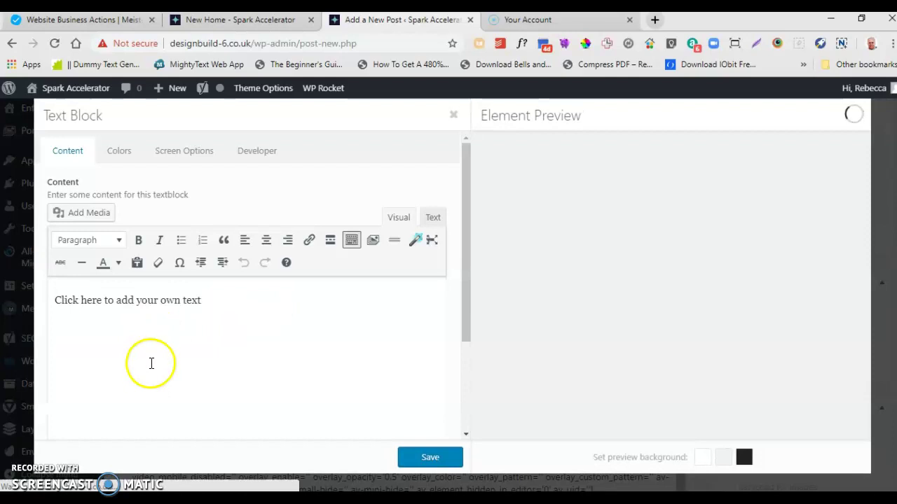
left_click(33, 472)
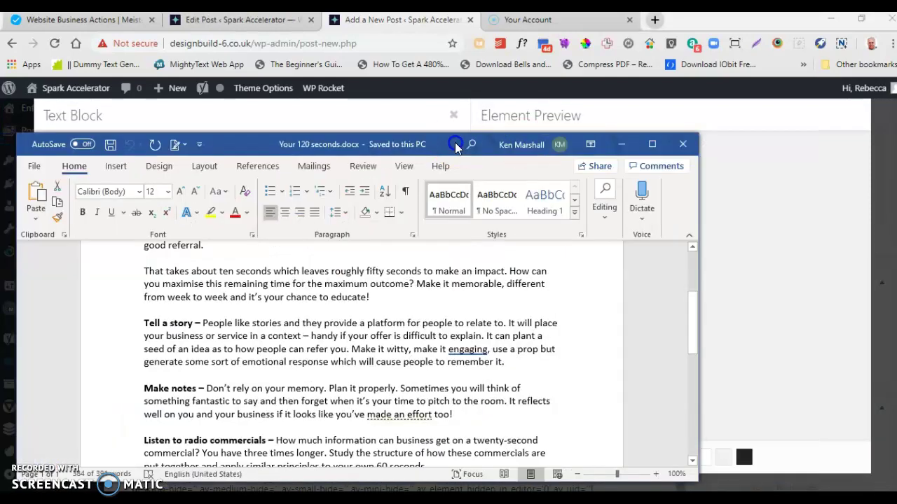
left_click(732, 142)
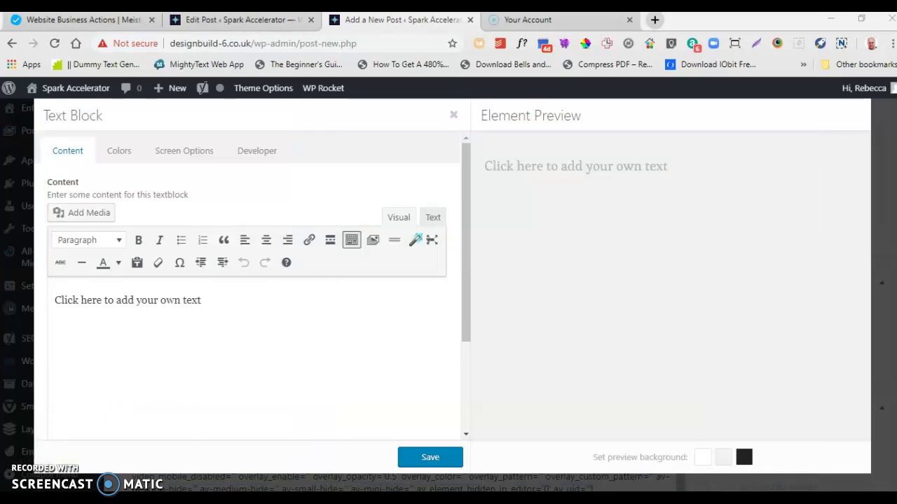
left_click(208, 302)
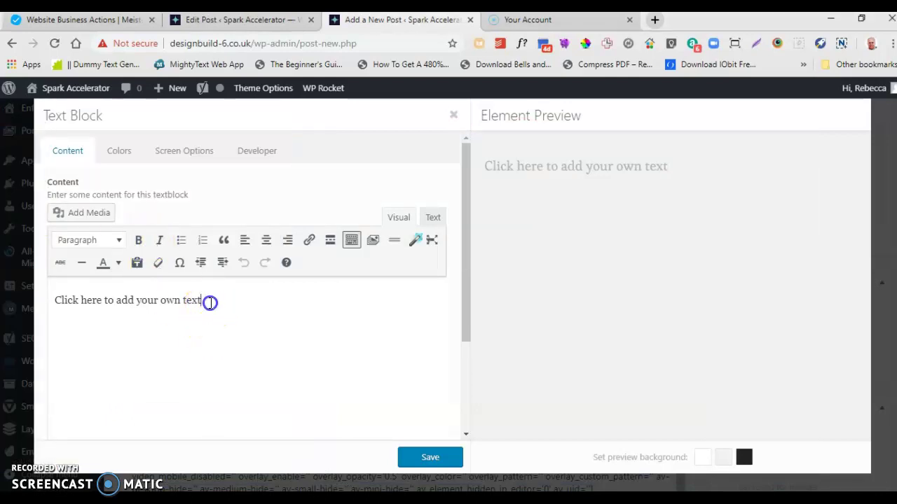
left_click_drag(206, 302, 153, 304)
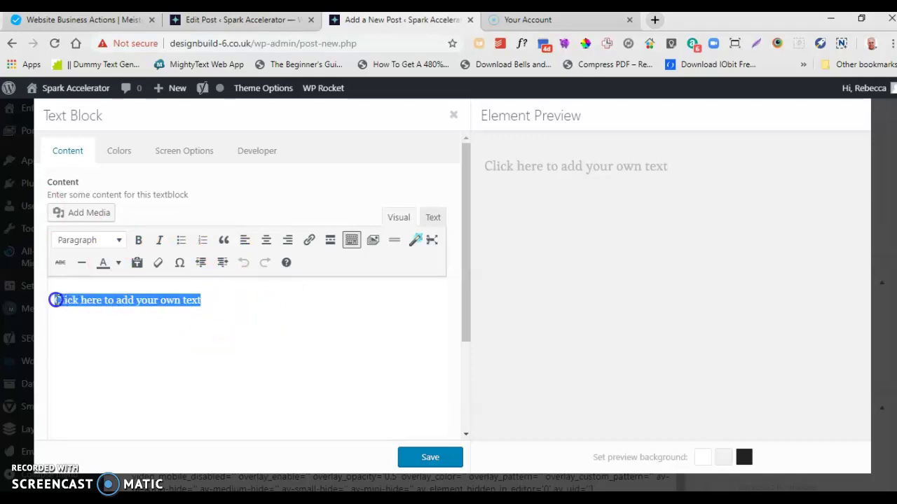
right_click(109, 301)
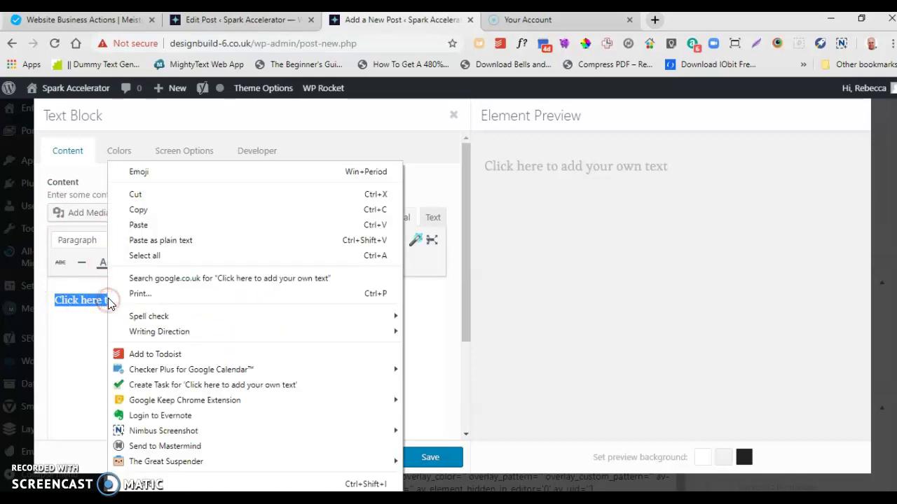
left_click(142, 224)
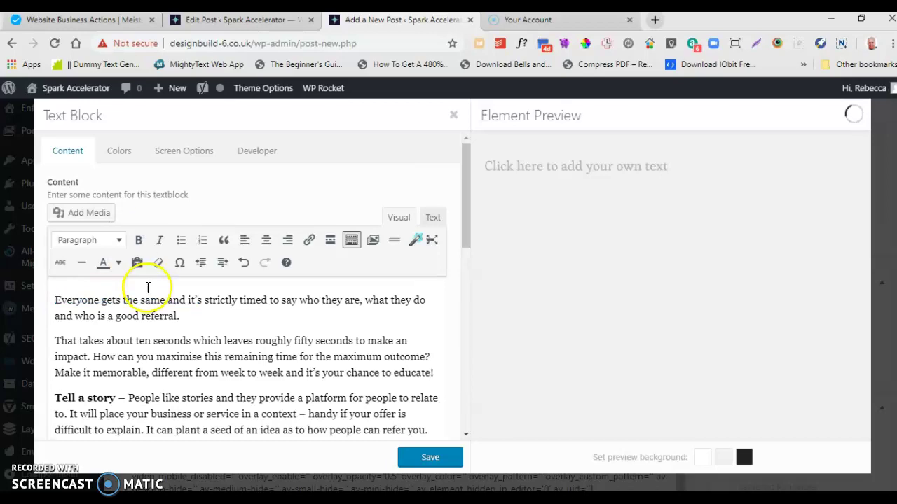
Review the pasted article and its element preview, checking the paragraphs and bold lead-ins
scroll(232, 368, "down", 5)
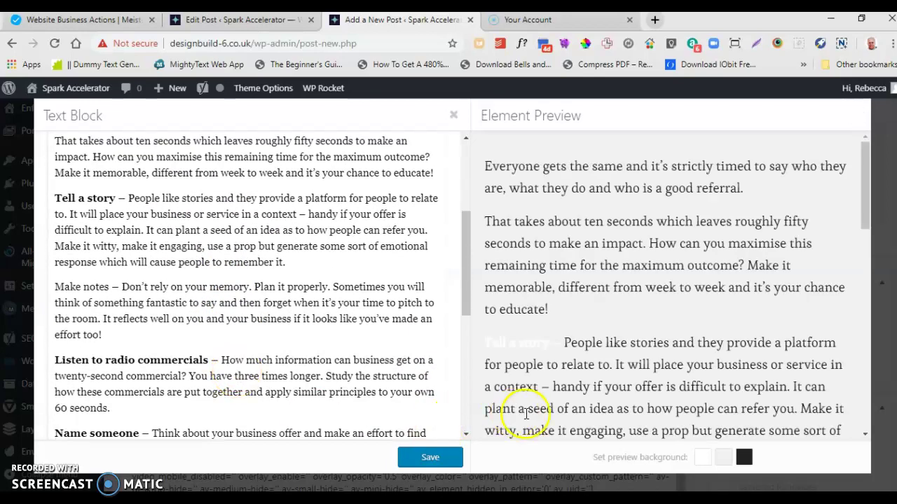
scroll(414, 361, "down", 4)
scroll(493, 348, "down", 5)
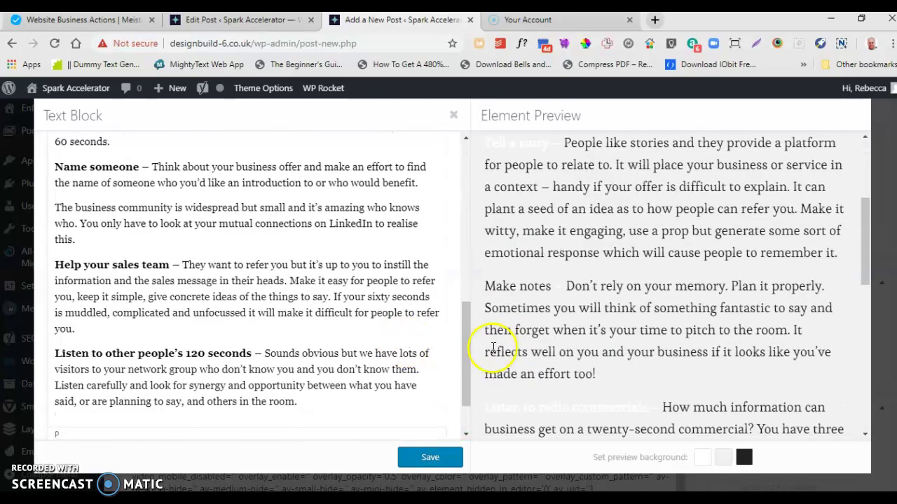
left_click(448, 458)
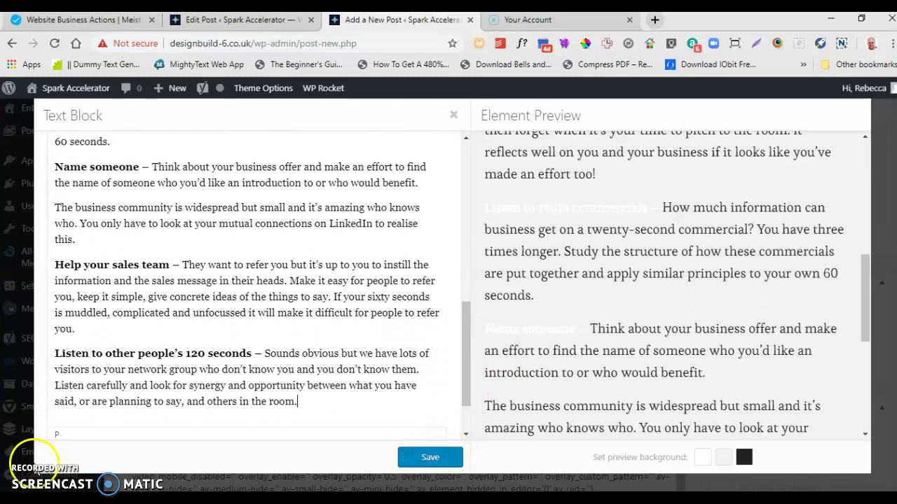
scroll(290, 350, "down", 2)
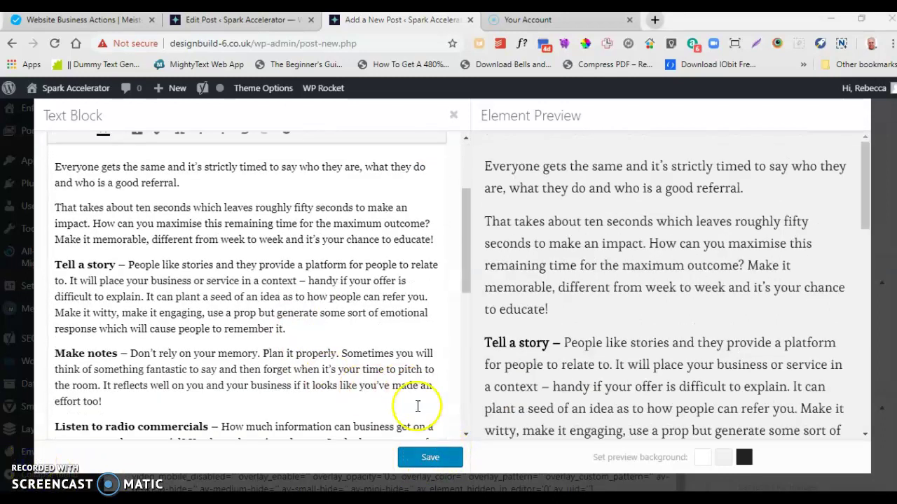
Save the Text Block and assign the post to the Mentor category
left_click(430, 458)
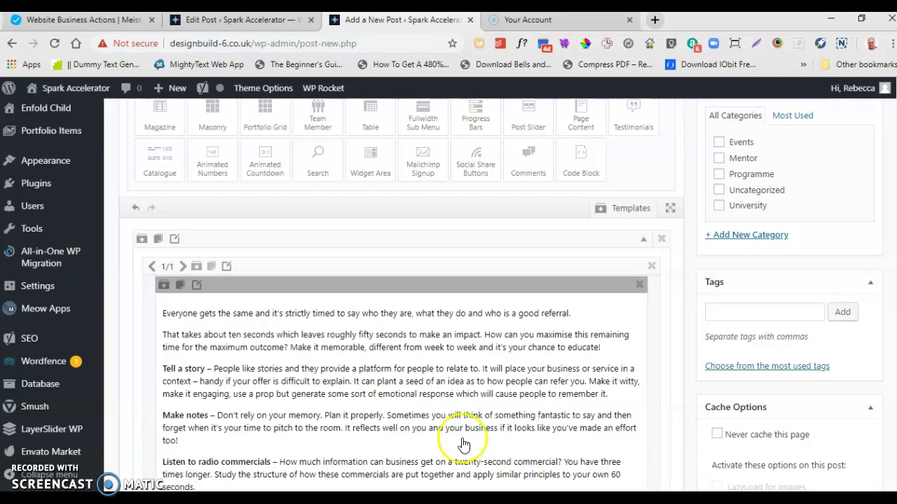
scroll(549, 396, "up", 1)
scroll(754, 398, "up", 5)
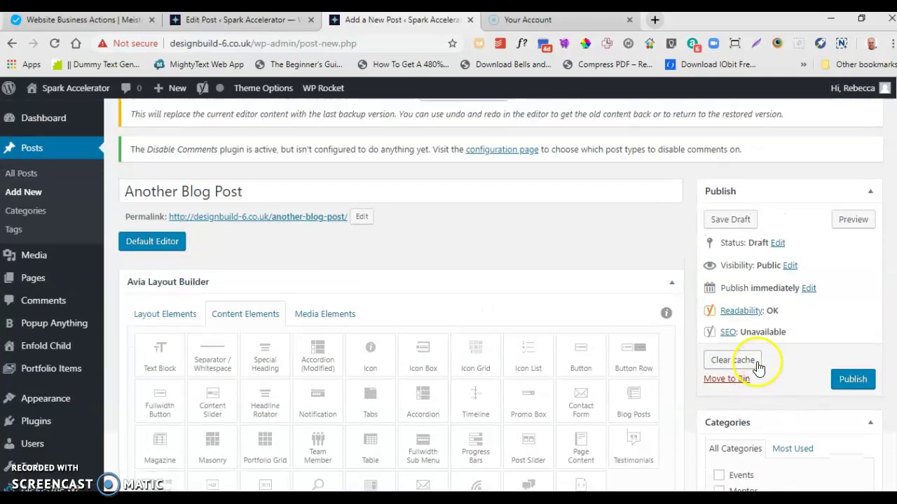
scroll(756, 366, "down", 1)
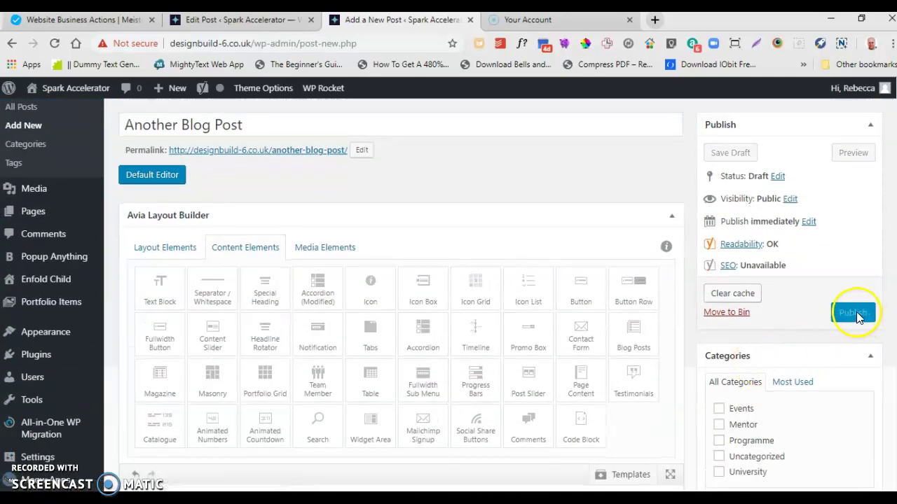
scroll(852, 314, "down", 1)
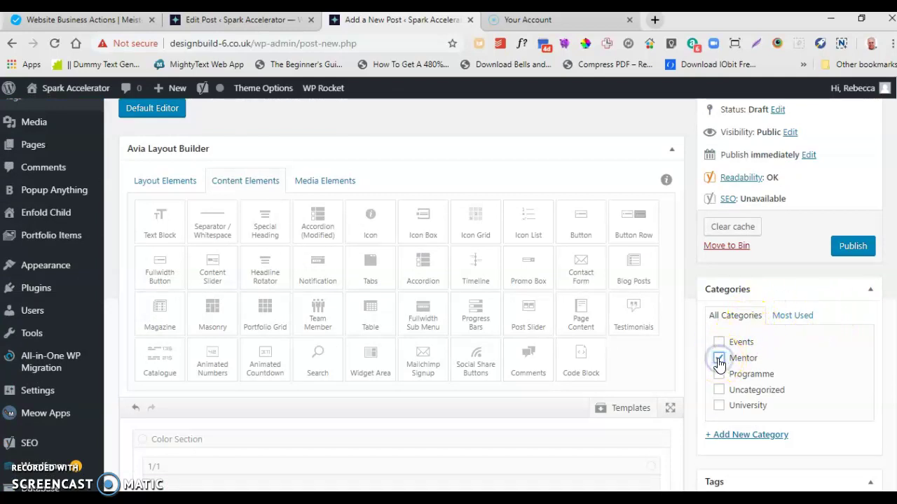
Set the orange "UPDATE!" illustration from the media library as the post's featured image
scroll(790, 360, "down", 6)
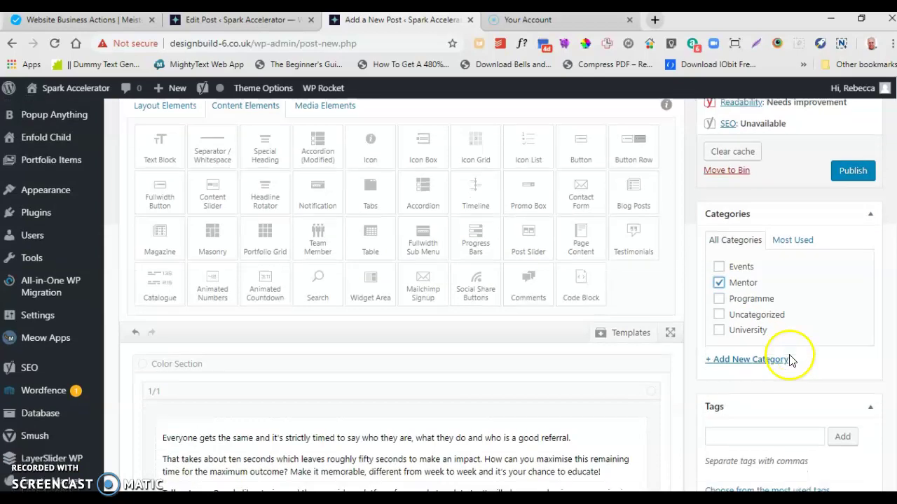
scroll(789, 358, "down", 3)
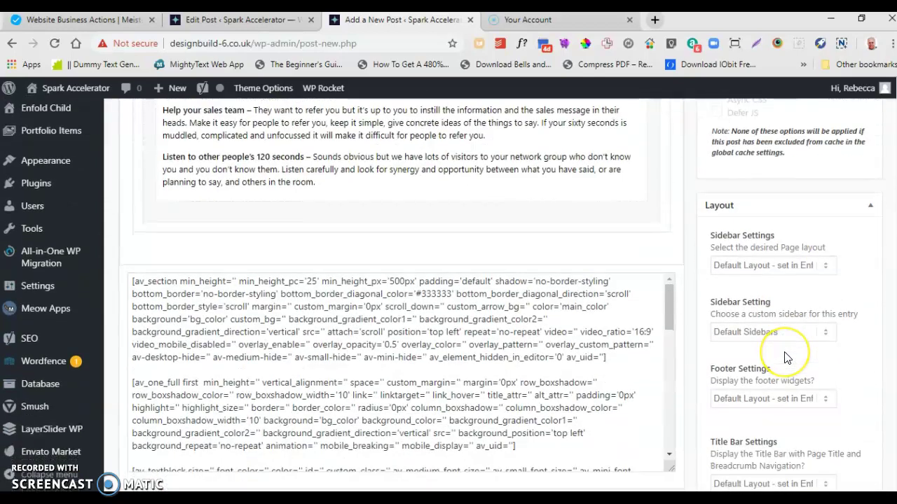
scroll(771, 341, "down", 7)
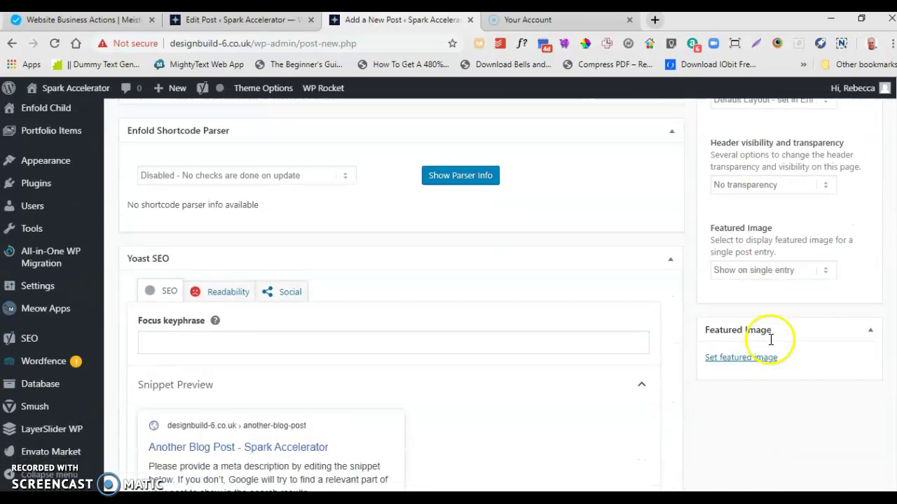
left_click(746, 276)
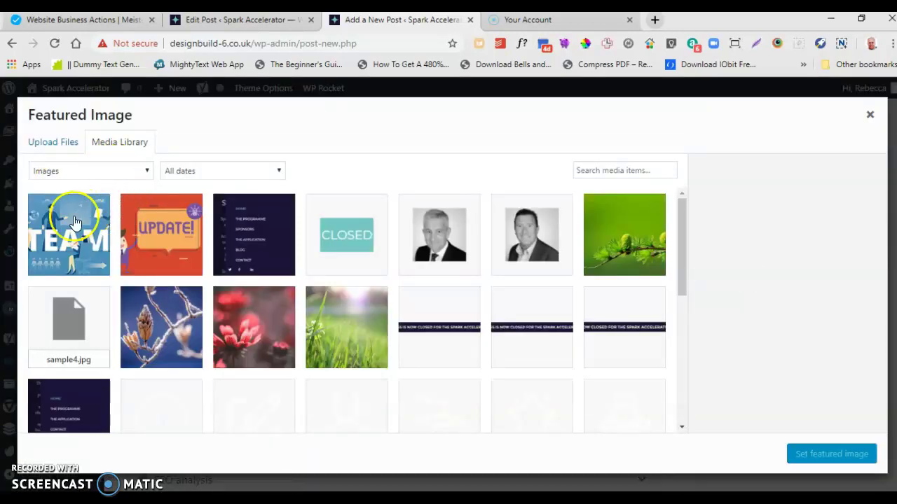
left_click(77, 224)
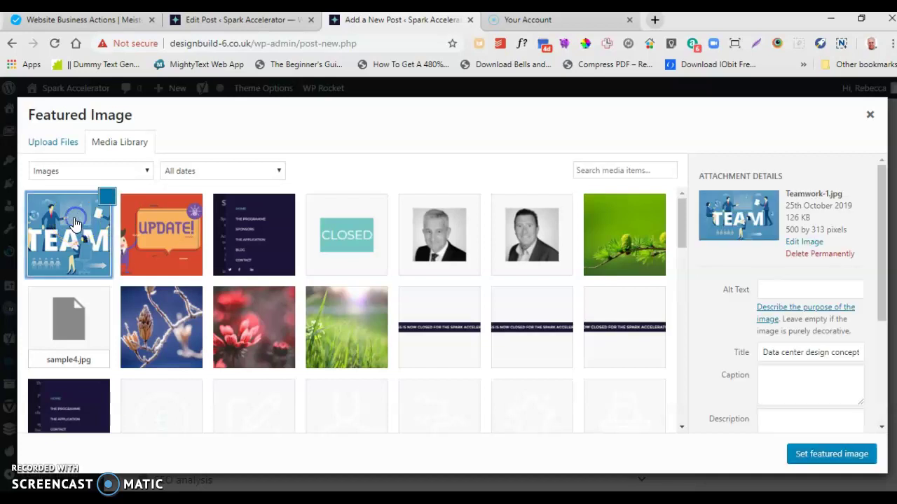
left_click(158, 226)
scroll(841, 322, "down", 2)
left_click(828, 449)
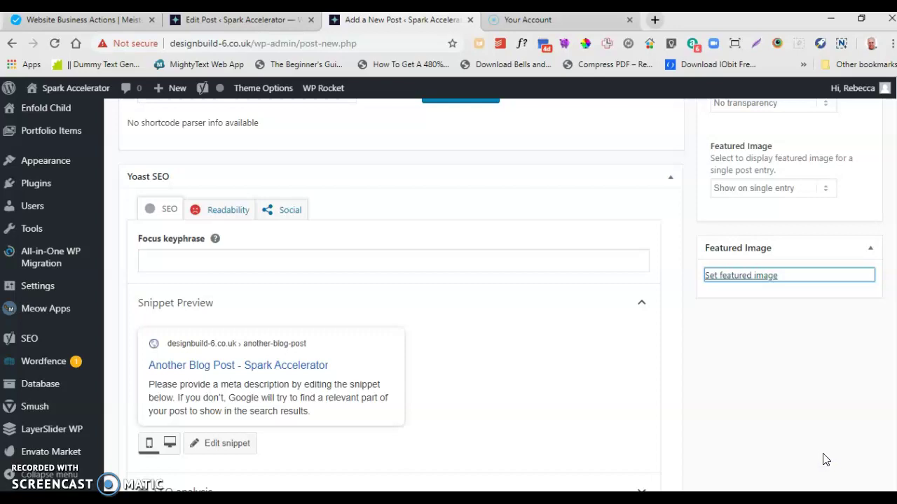
Set the post's page layout to No Sidebar in its Sidebar Settings
scroll(771, 346, "up", 5)
scroll(786, 346, "up", 4)
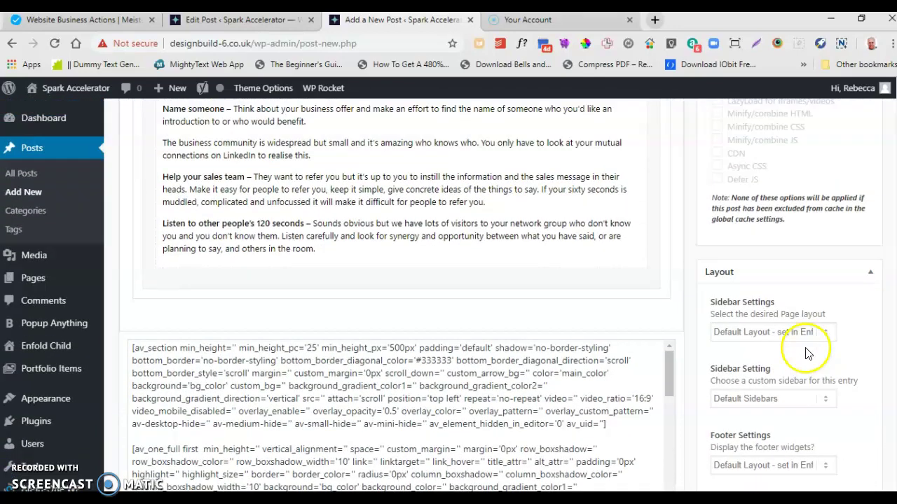
left_click(825, 335)
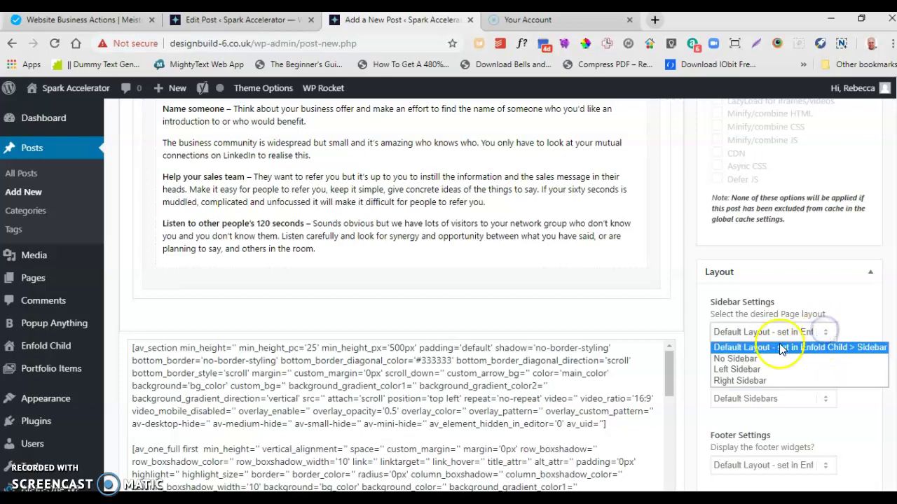
left_click(750, 358)
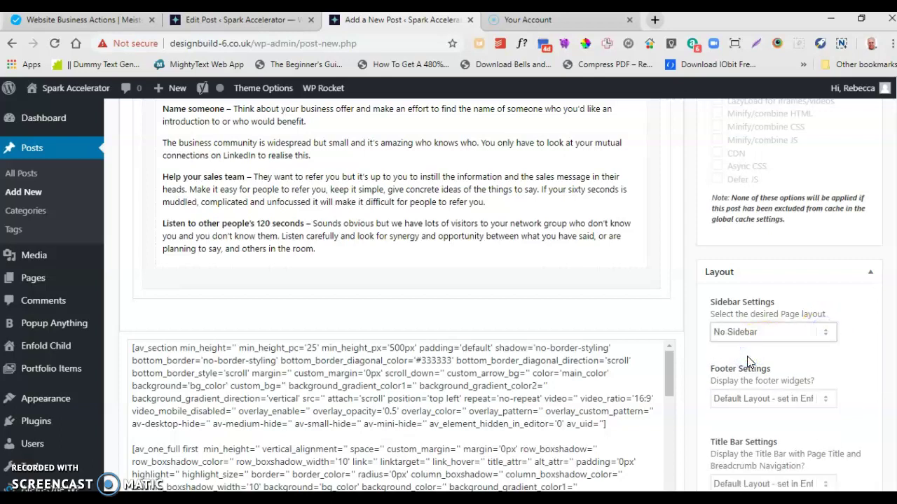
Publish the post Another Blog Post
scroll(746, 355, "up", 10)
scroll(747, 356, "up", 3)
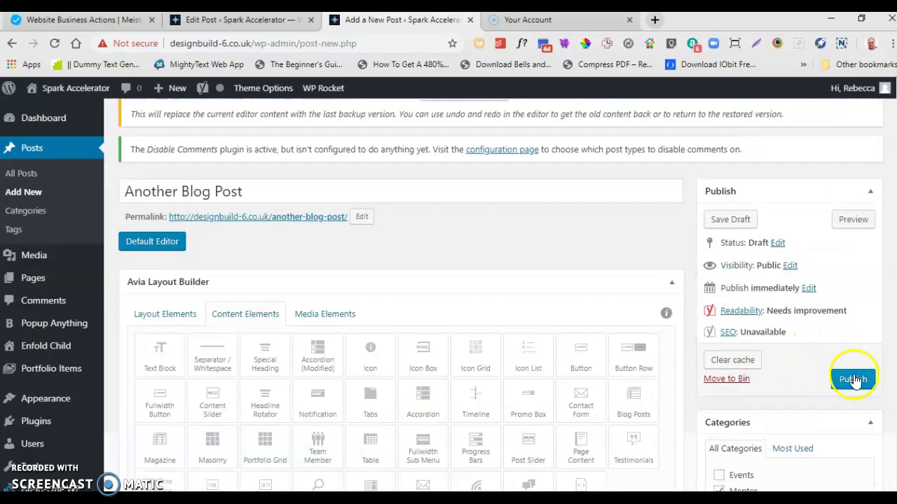
left_click(853, 379)
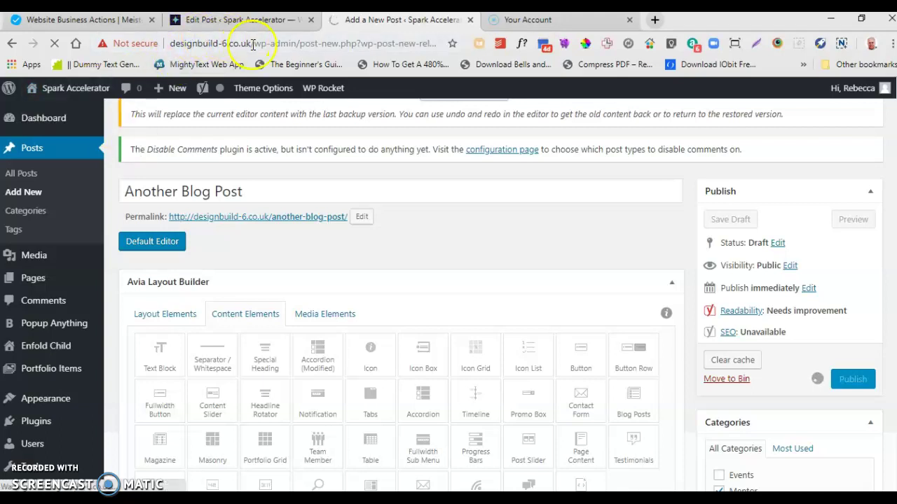
Visit the live site from the tab editing A New Blog Post and check the post listing on its Blog page
left_click(241, 21)
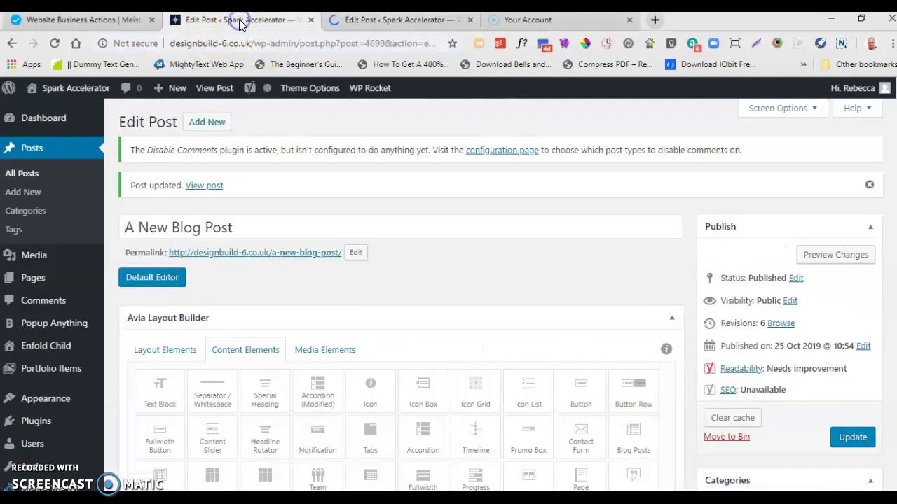
mouse_move(42, 91)
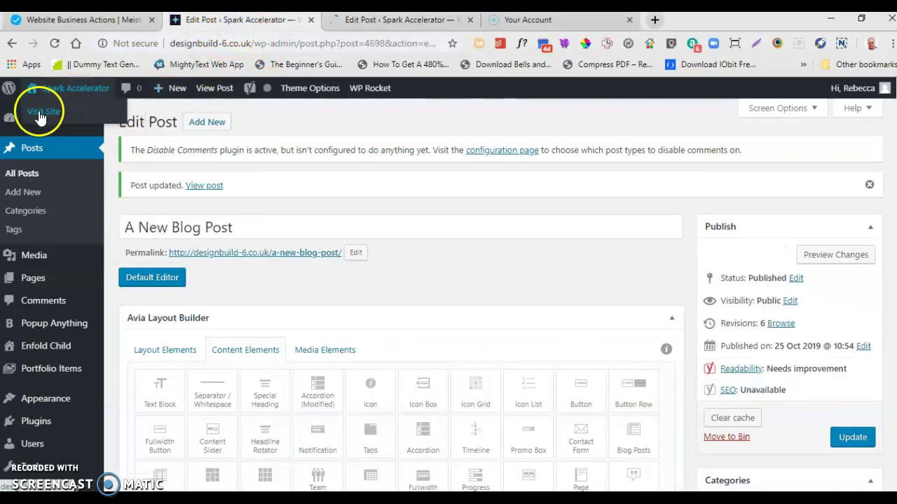
left_click(37, 114)
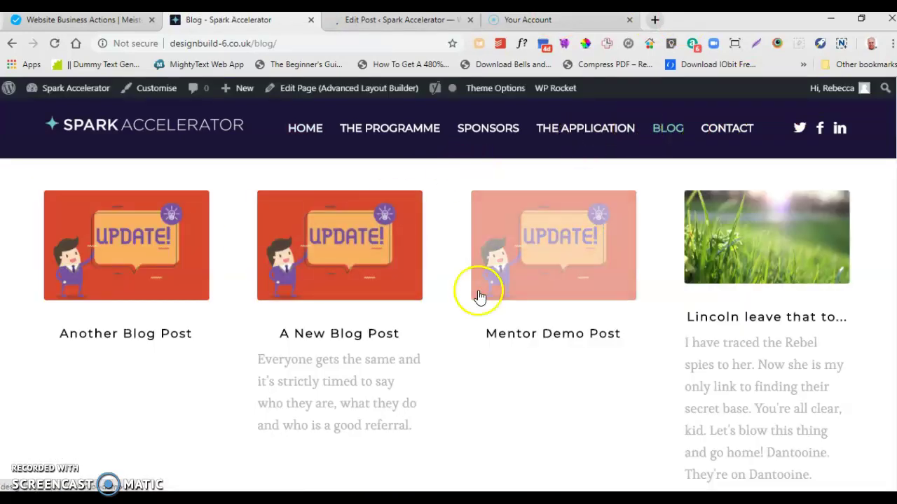
scroll(392, 217, "down", 1)
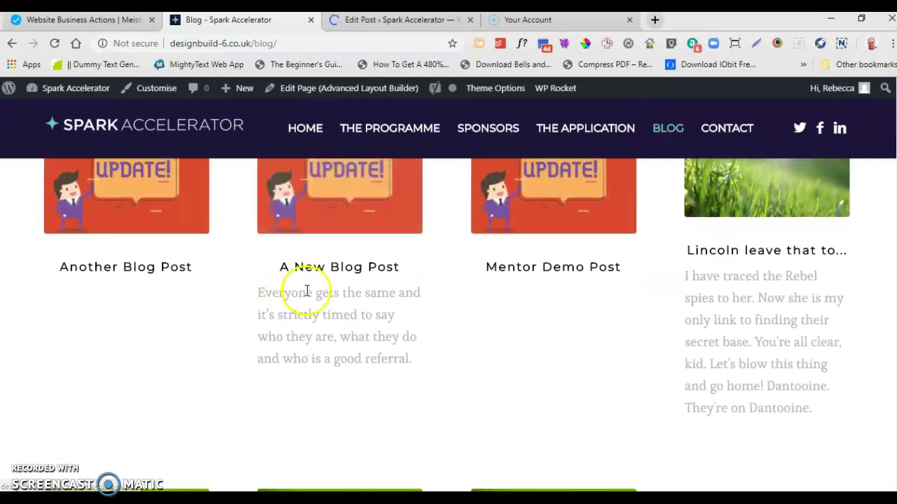
scroll(329, 301, "up", 1)
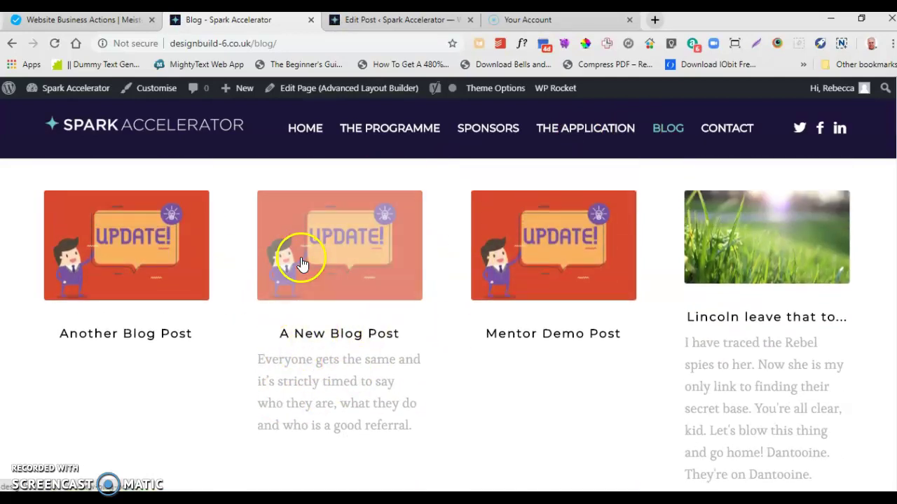
Open Another Blog Post from the Blog page and review its article from beginning to end
left_click(131, 245)
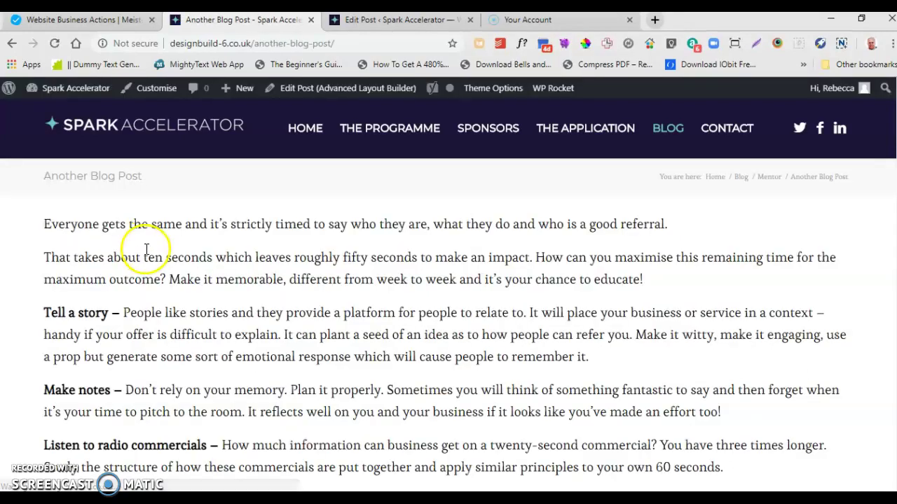
scroll(144, 248, "down", 2)
scroll(147, 246, "up", 2)
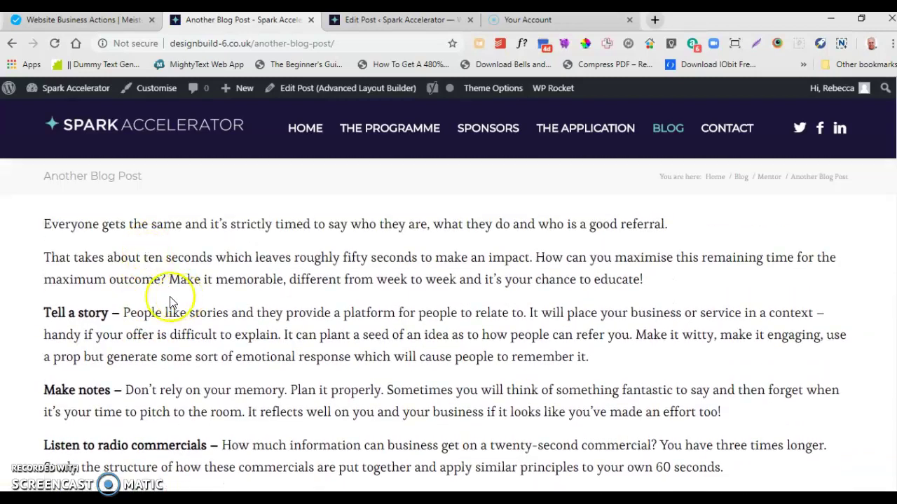
scroll(305, 354, "down", 4)
scroll(301, 354, "up", 4)
scroll(299, 351, "down", 4)
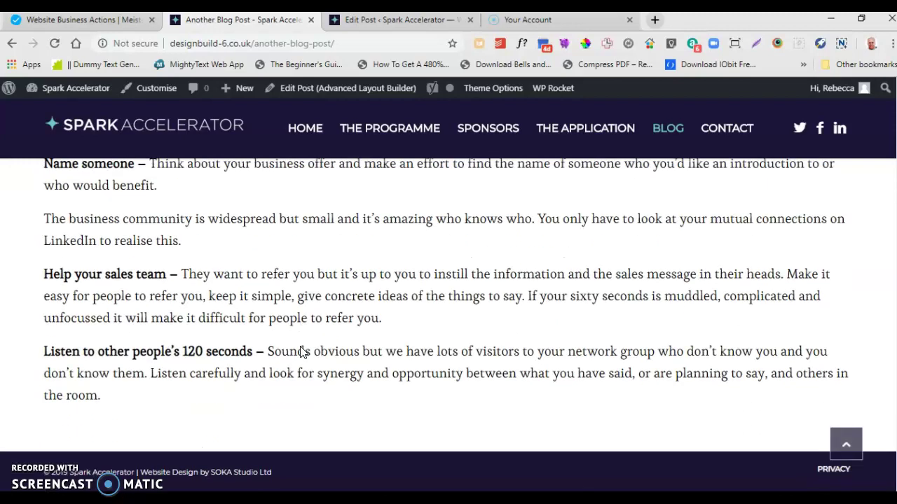
scroll(300, 351, "up", 4)
Reopen Another Blog Post in the Advanced Layout Editor and open its Text Block for editing
left_click(332, 91)
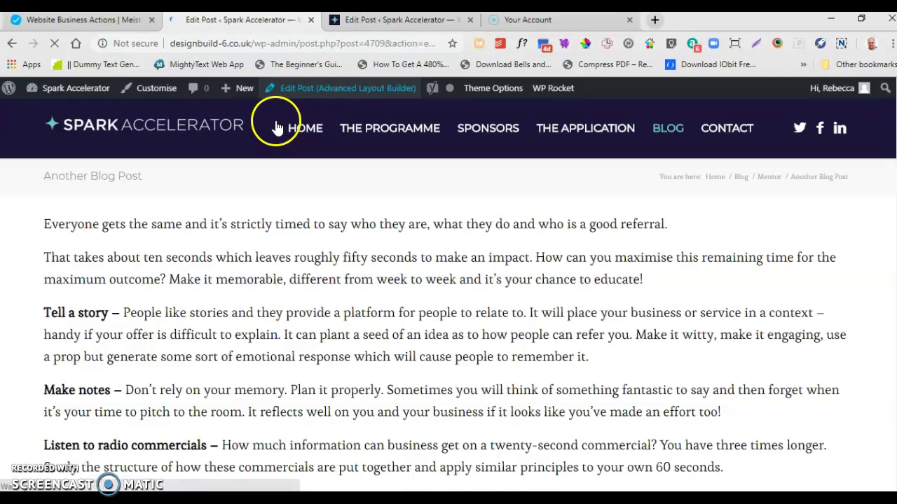
scroll(211, 171, "down", 1)
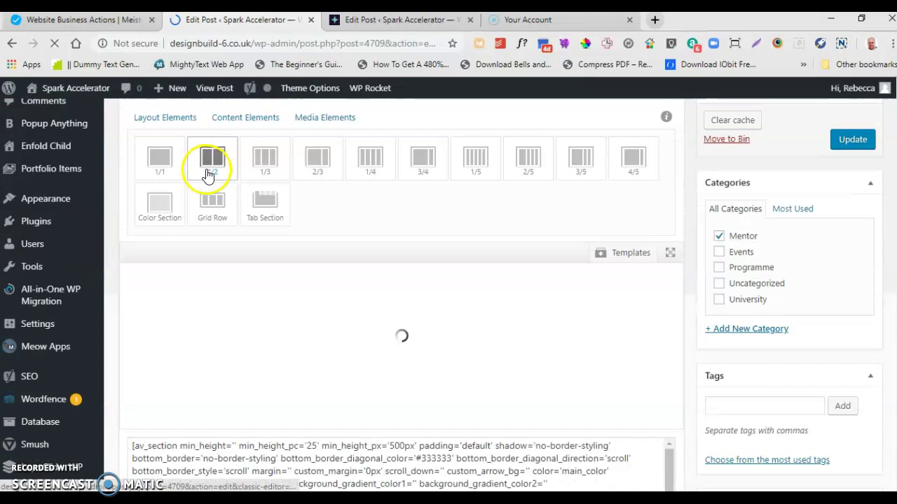
scroll(218, 196, "down", 1)
scroll(175, 270, "up", 4)
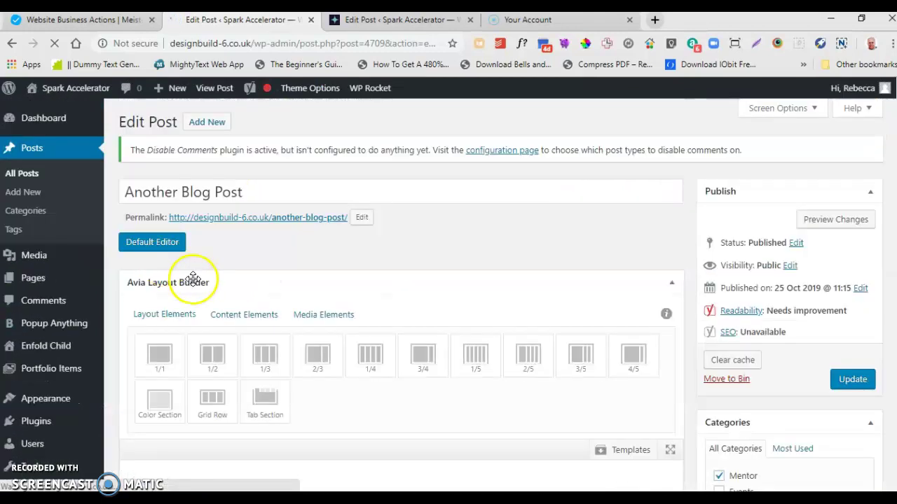
scroll(194, 279, "down", 4)
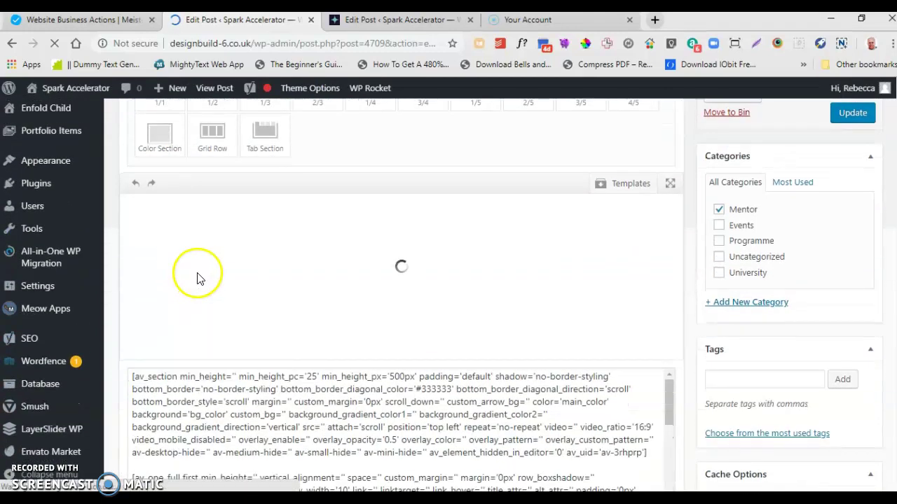
scroll(197, 278, "down", 1)
mouse_move(180, 194)
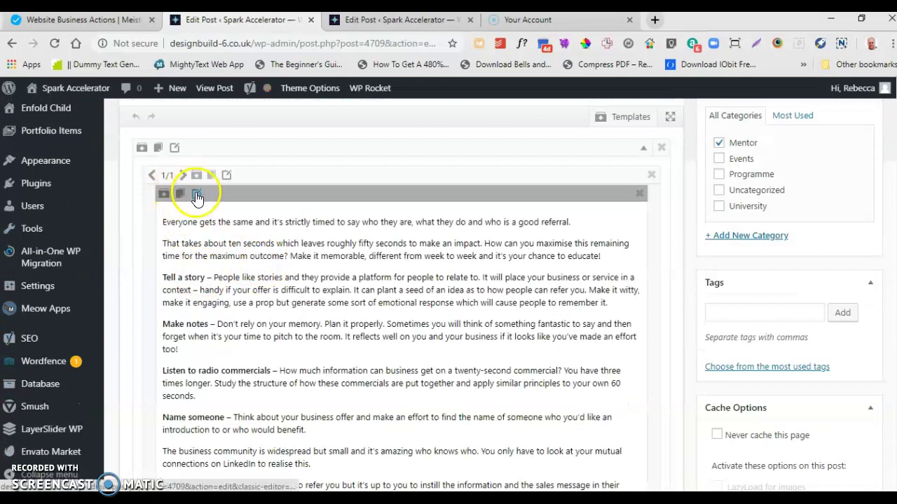
left_click(198, 195)
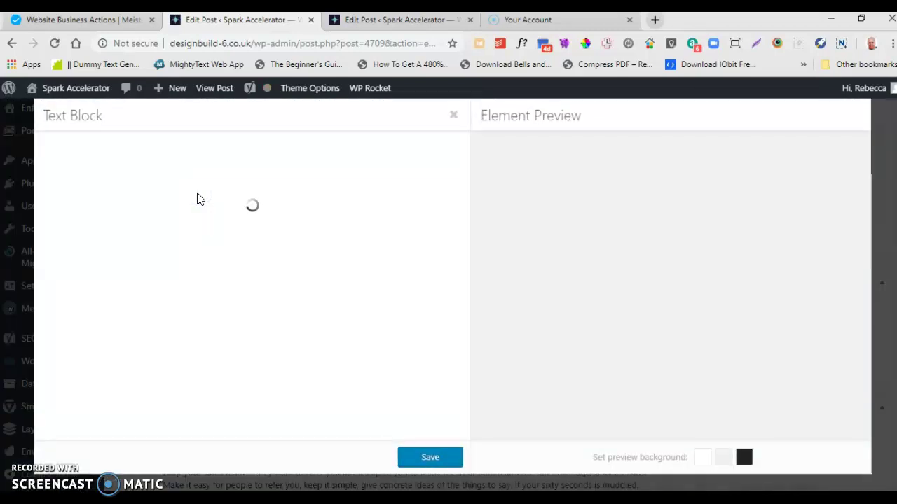
Open the media library for the Text Block and select the TEAM image Teamwork-1.jpg
scroll(156, 210, "down", 1)
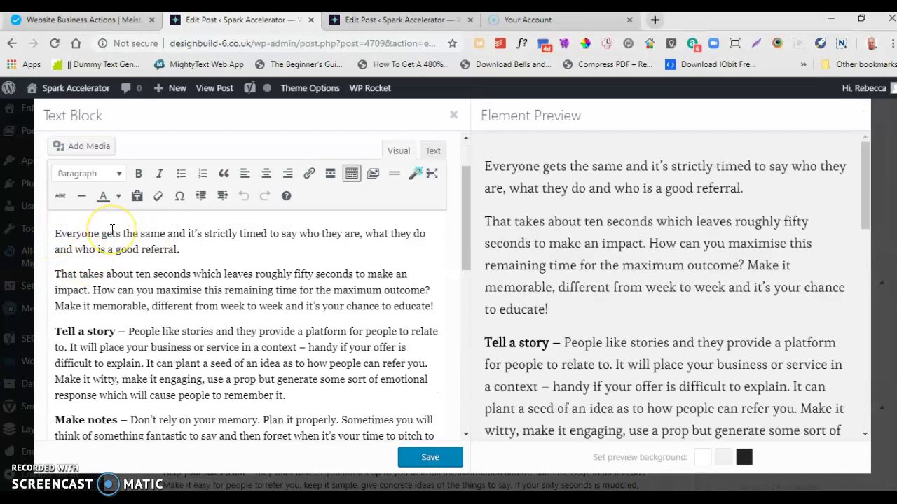
scroll(98, 227, "up", 1)
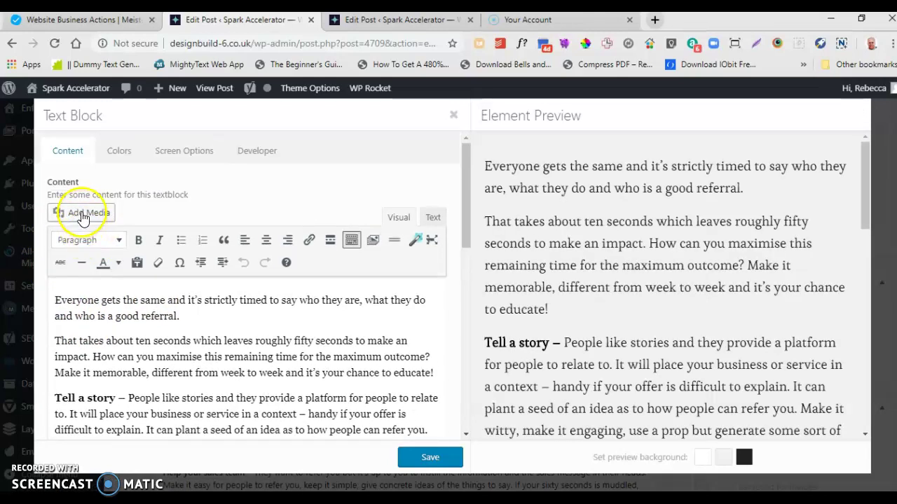
left_click(82, 215)
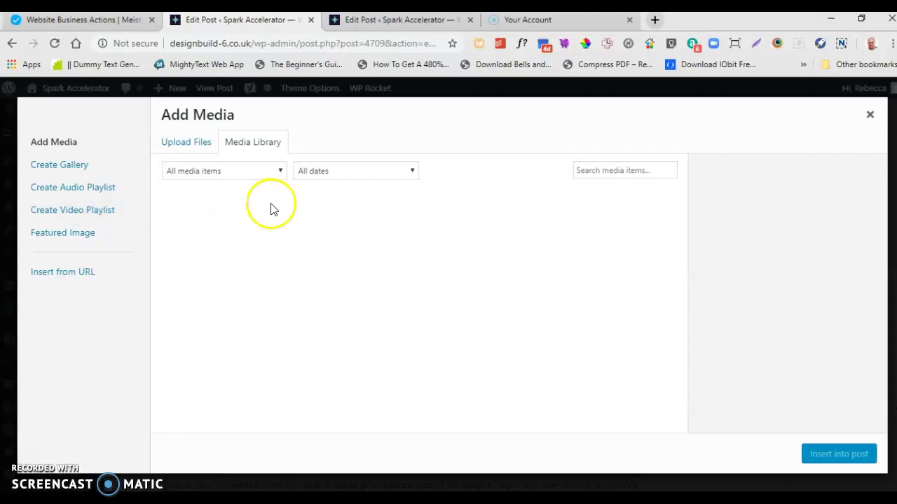
left_click(215, 231)
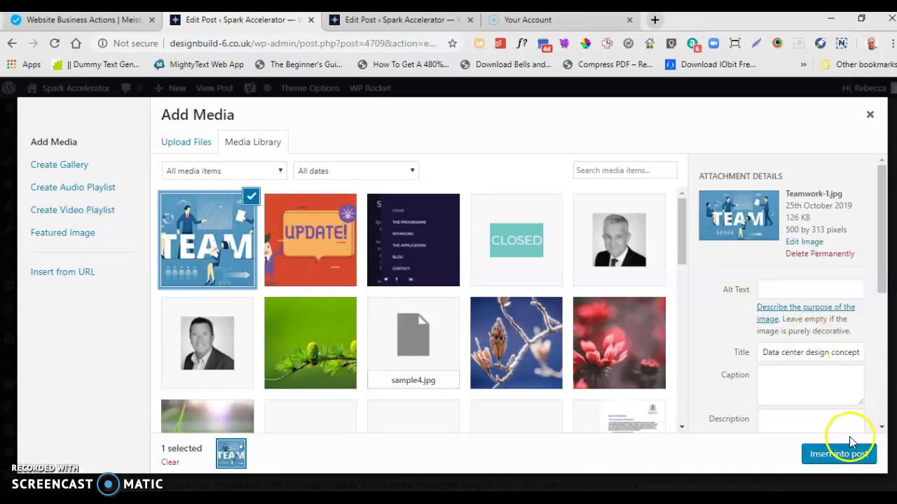
left_click(188, 148)
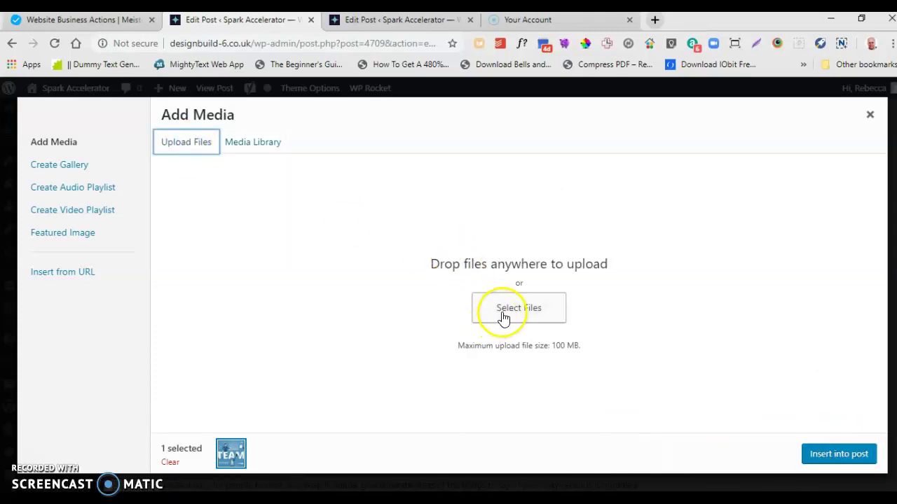
left_click(234, 142)
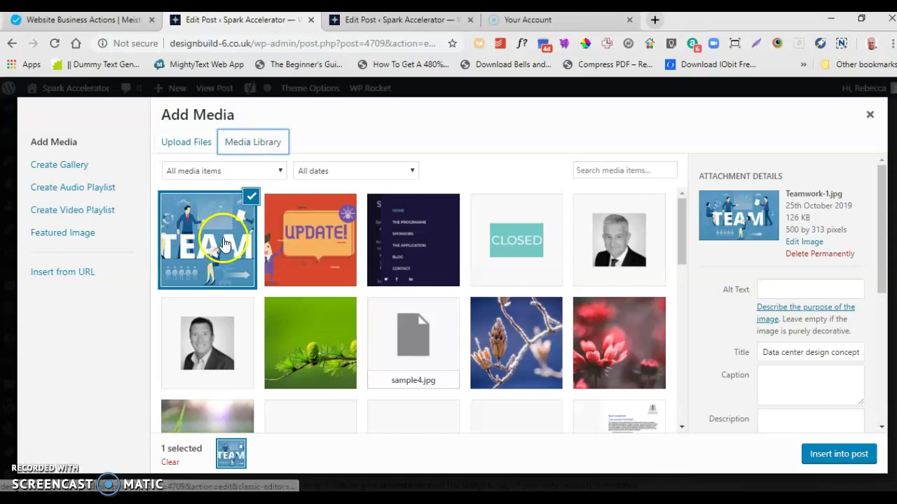
Insert the selected TEAM image into the article with Left alignment and save the Text Block
left_click(836, 454)
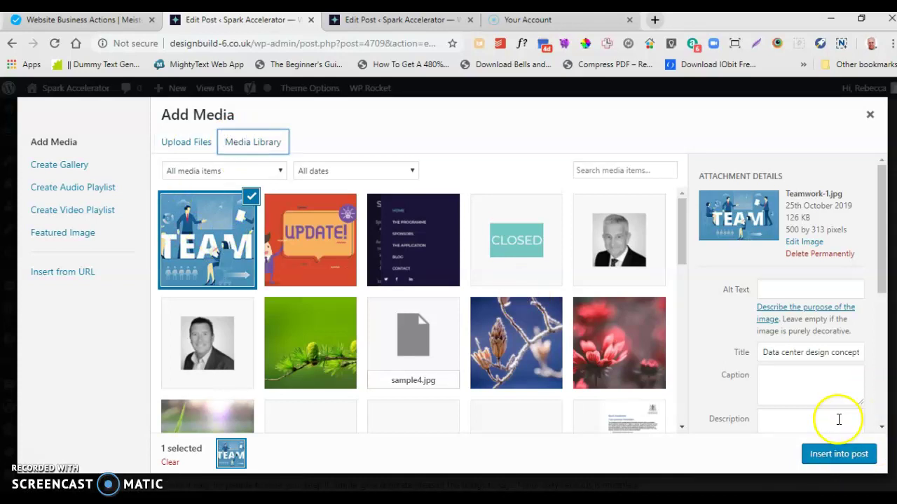
scroll(839, 418, "down", 1)
scroll(832, 333, "up", 1)
scroll(830, 336, "down", 3)
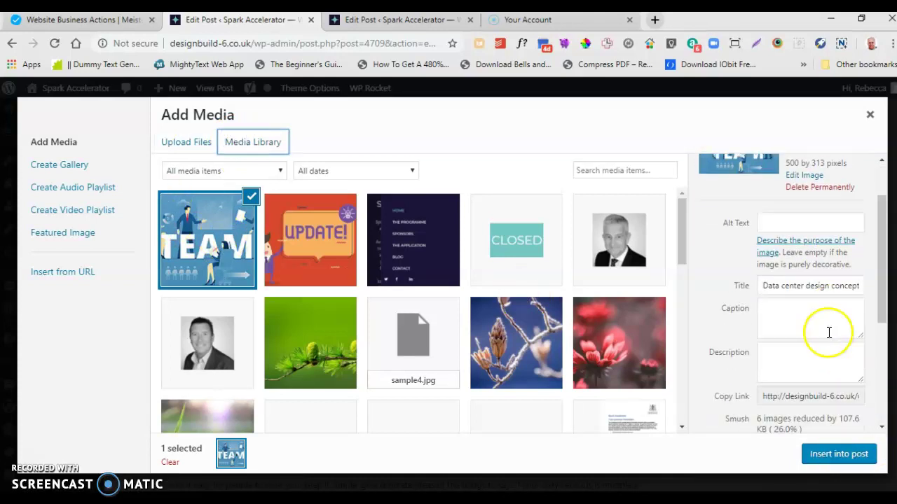
scroll(829, 340, "down", 1)
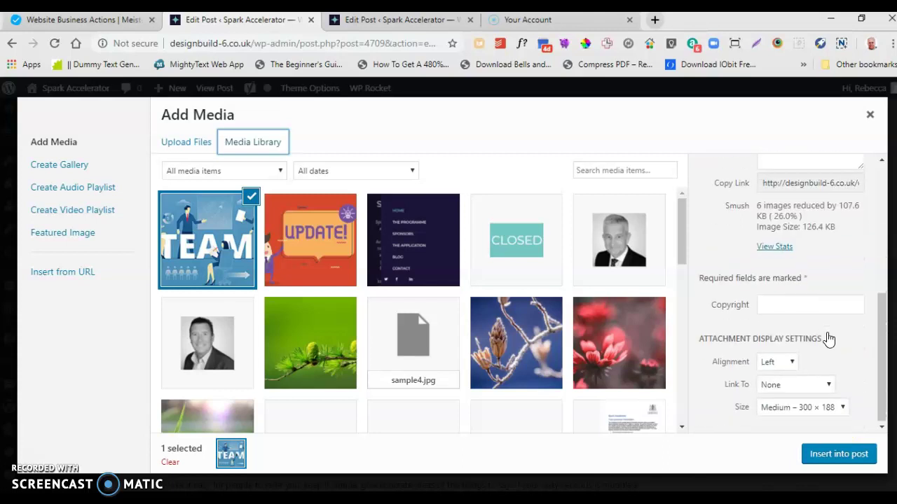
left_click(792, 362)
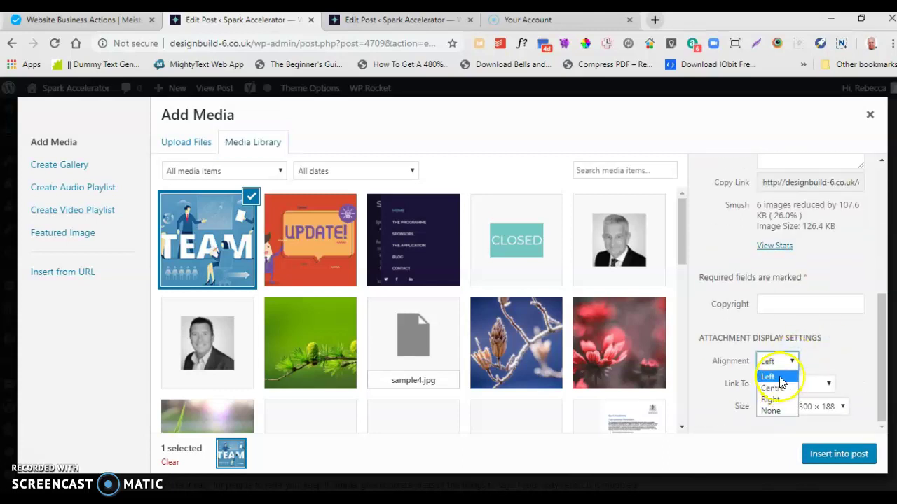
left_click(780, 378)
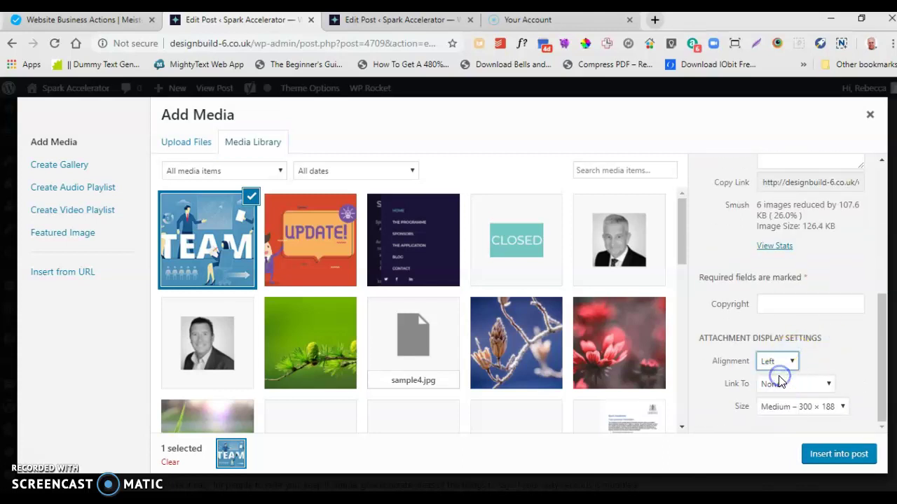
left_click(851, 457)
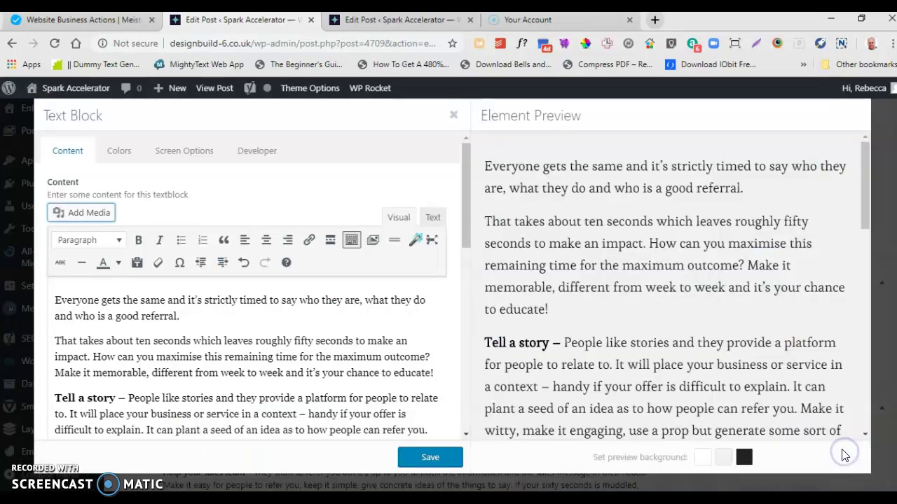
scroll(241, 320, "down", 2)
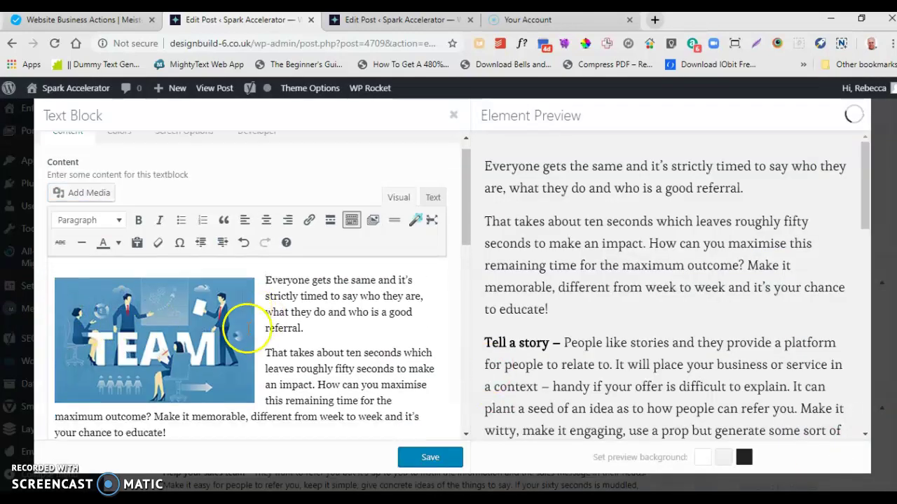
left_click(420, 455)
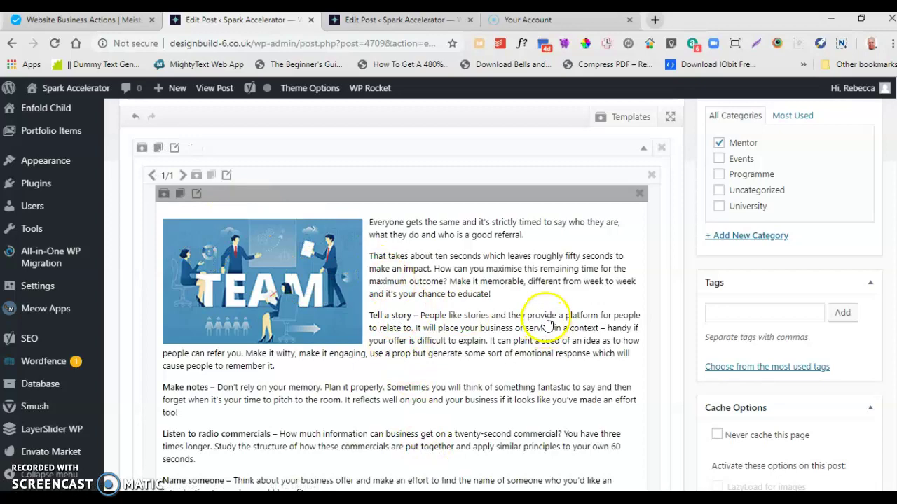
Examine the sections below the layout builder, down to the Excerpt field and its description
scroll(544, 318, "down", 3)
scroll(544, 322, "down", 8)
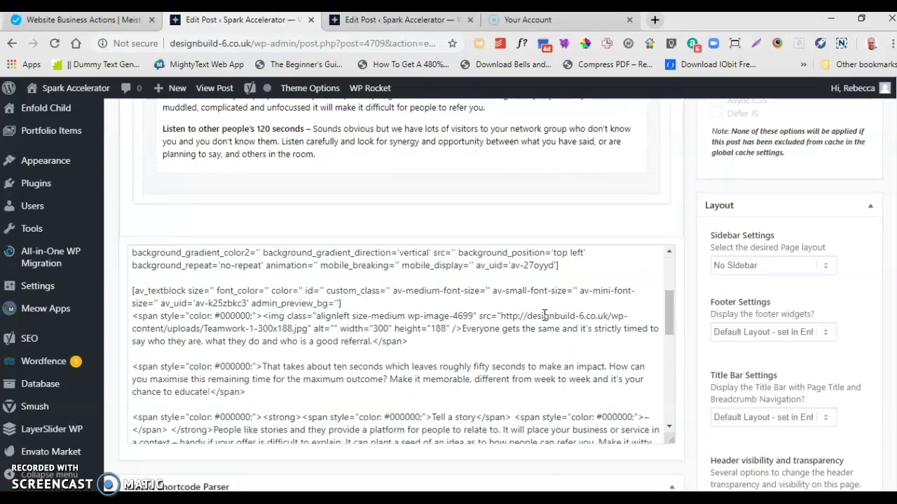
scroll(556, 325, "down", 10)
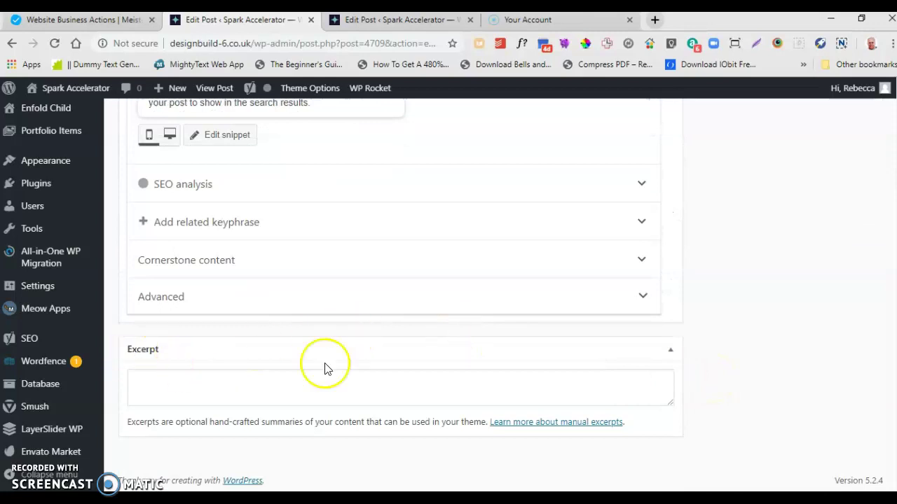
left_click_drag(399, 349, 329, 349)
scroll(401, 303, "down", 9)
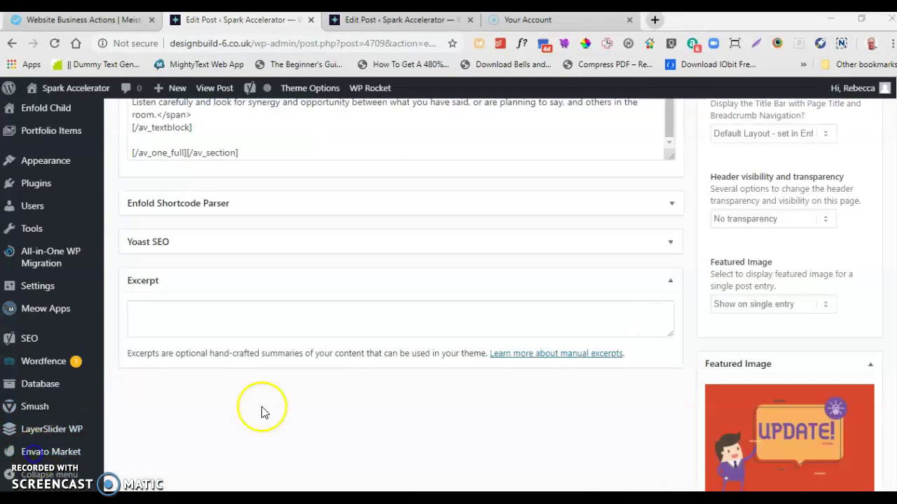
scroll(260, 410, "up", 1)
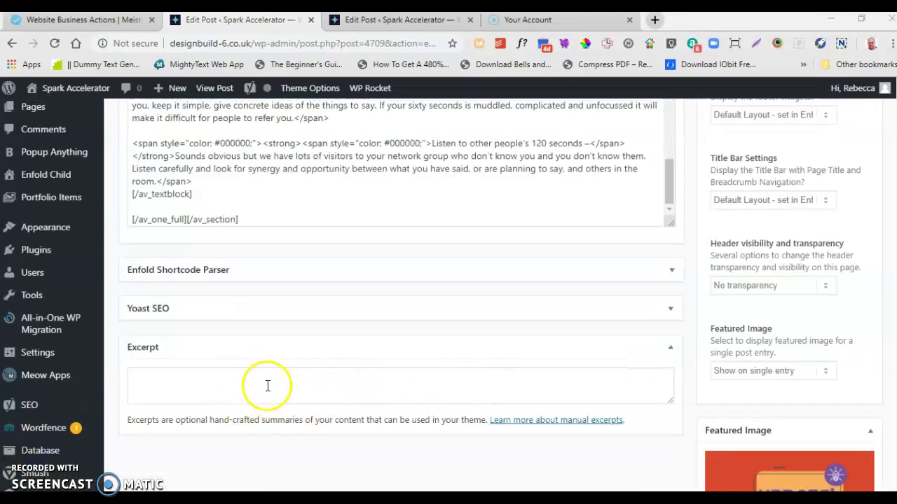
scroll(477, 399, "up", 10)
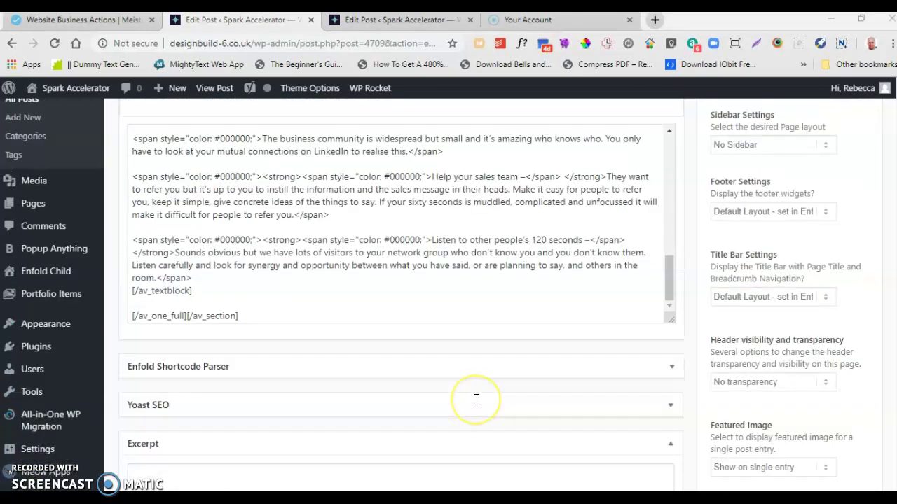
scroll(482, 386, "up", 10)
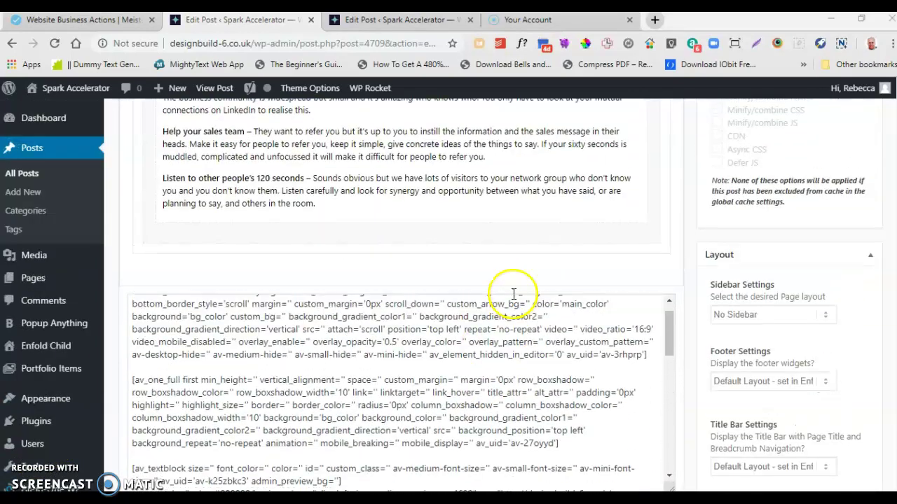
Reopen the article's Text Block and copy its opening paragraph, from "Everyone gets the same" to "a good referral."
left_click(197, 176)
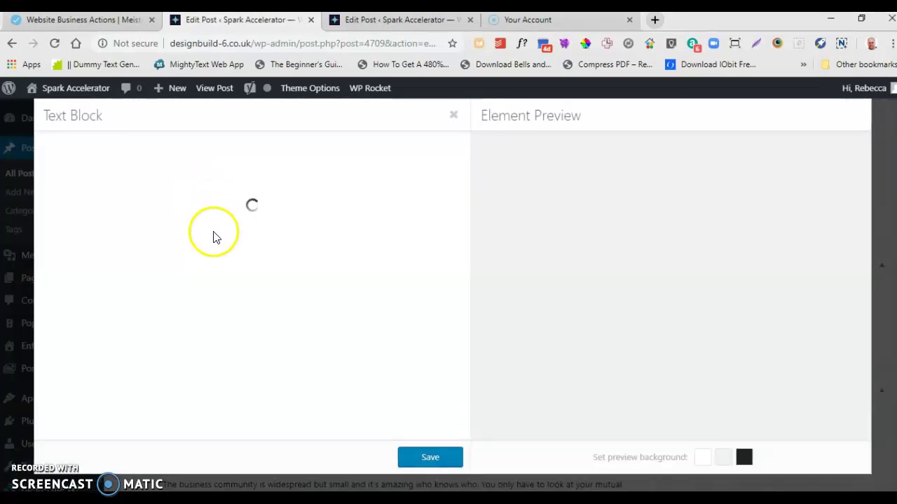
scroll(247, 301, "down", 1)
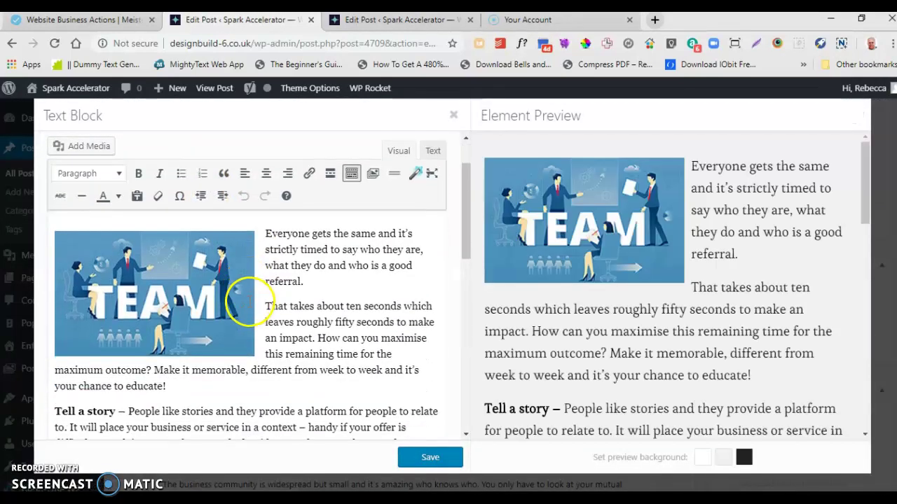
left_click_drag(265, 234, 312, 278)
right_click(313, 278)
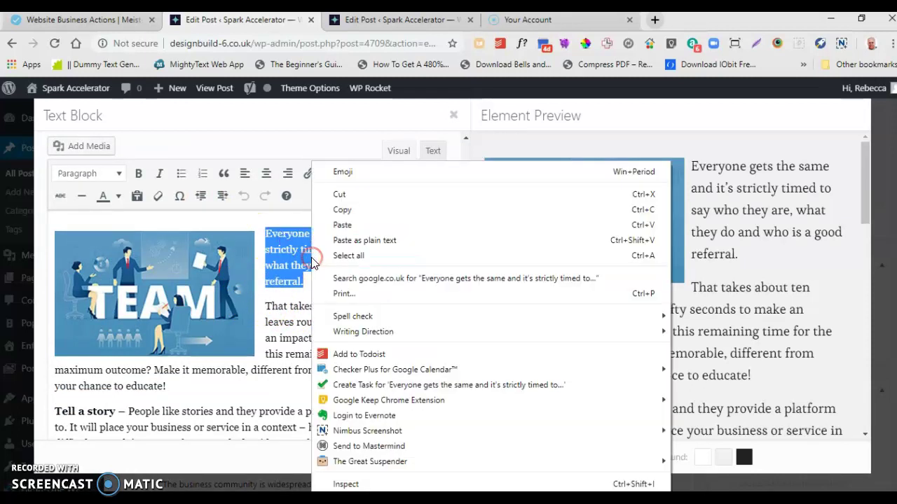
left_click(343, 206)
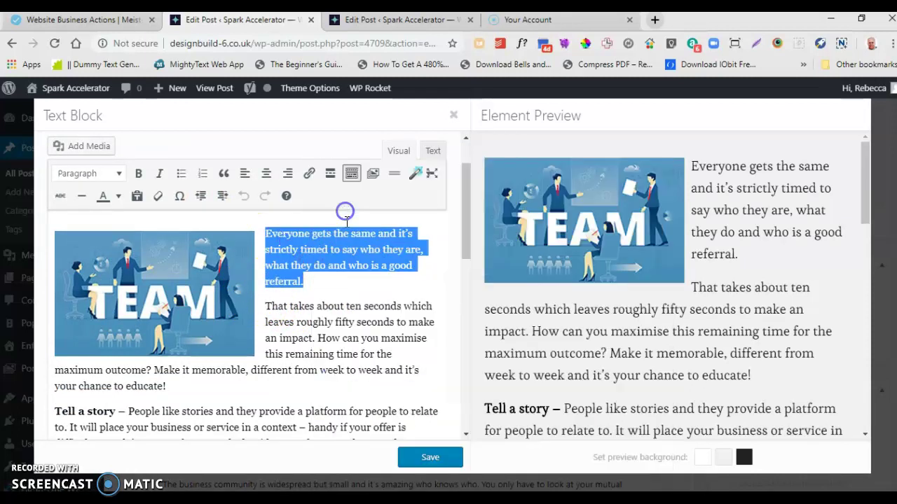
Close the Text Block editor and paste the copied opening paragraph into the post's Excerpt field
left_click(454, 116)
scroll(428, 158, "down", 8)
scroll(429, 166, "down", 3)
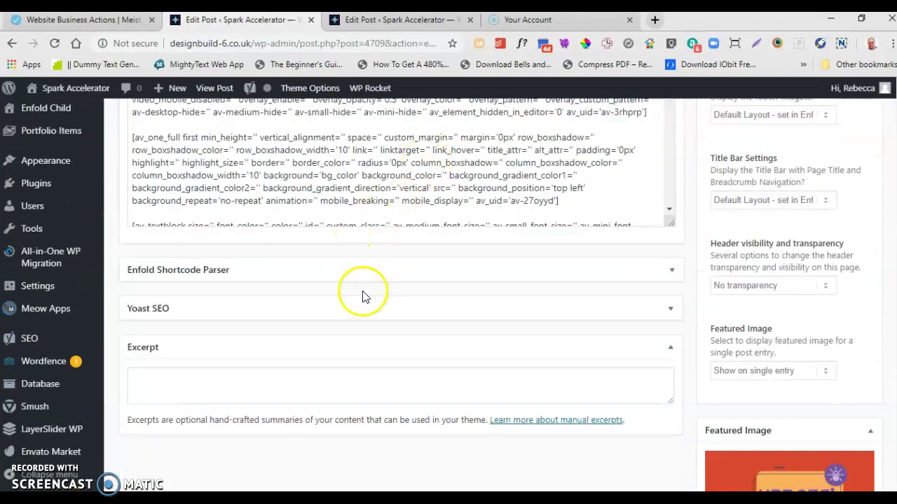
left_click(263, 374)
right_click(263, 374)
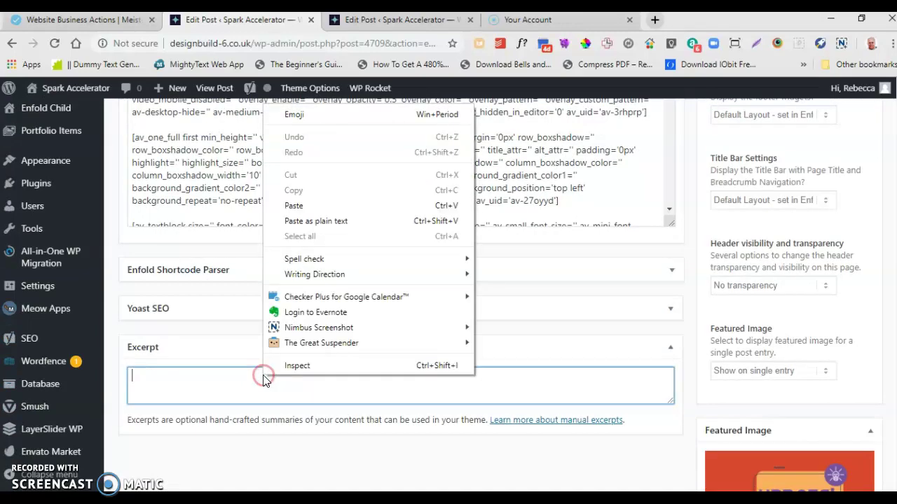
left_click(304, 203)
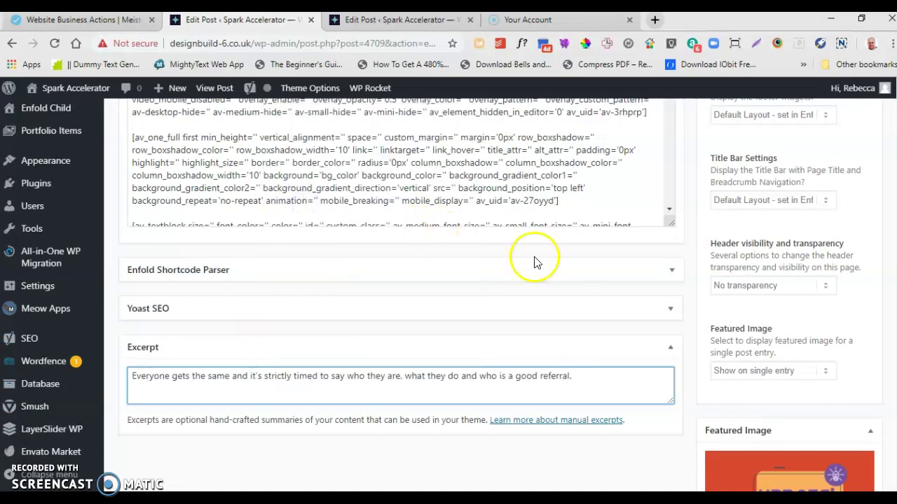
Update the published post Another Blog Post with the in-text image and the excerpt
scroll(858, 287, "up", 6)
scroll(853, 287, "up", 4)
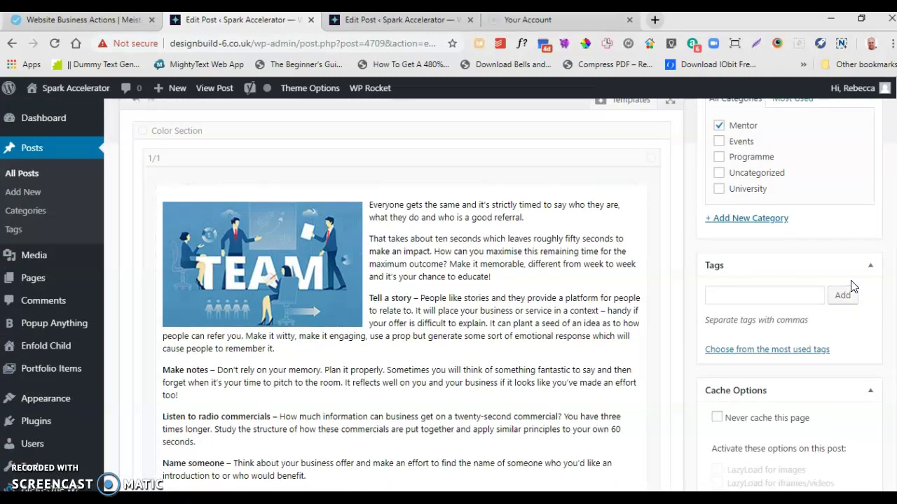
scroll(853, 285, "down", 6)
scroll(854, 286, "up", 10)
left_click(849, 306)
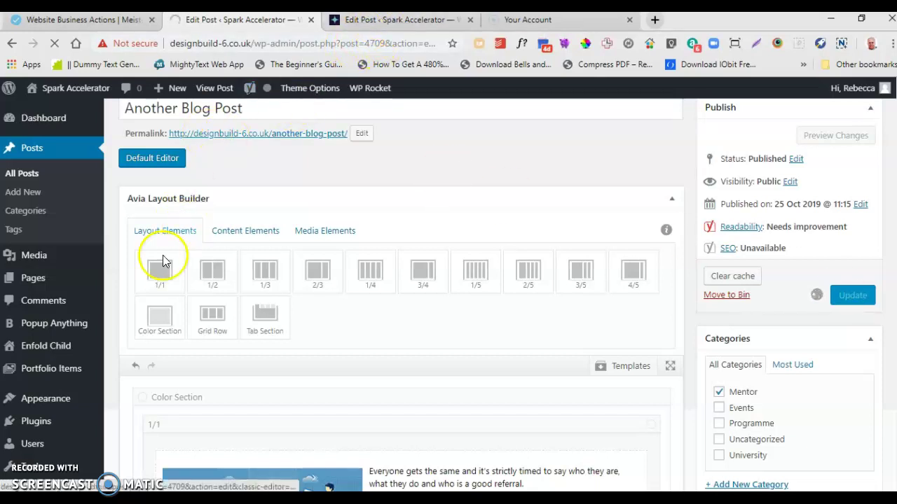
Switch to the live site tab, go to its Blog page and check the excerpt under Another Blog Post
mouse_move(72, 382)
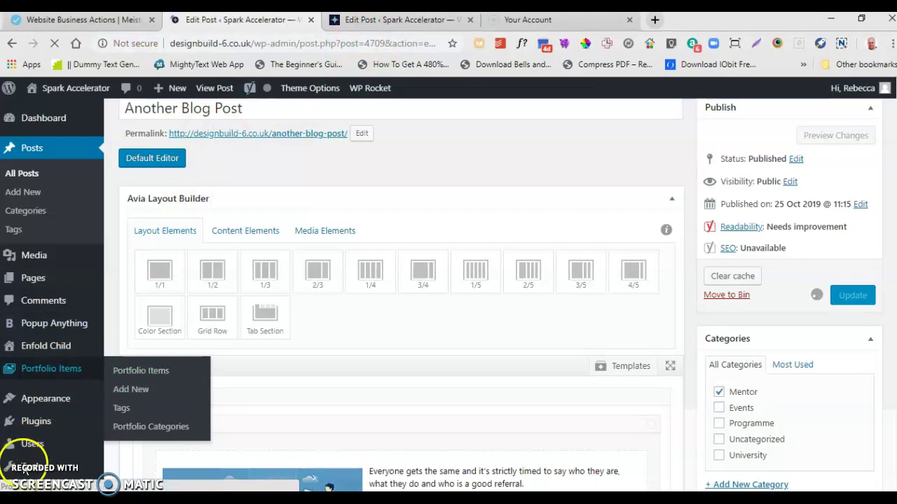
key("ctrl+Tab")
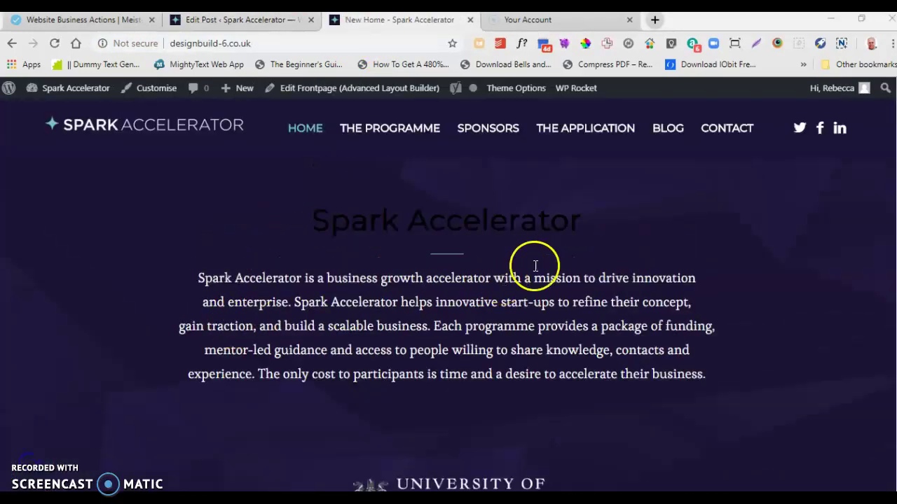
left_click(667, 132)
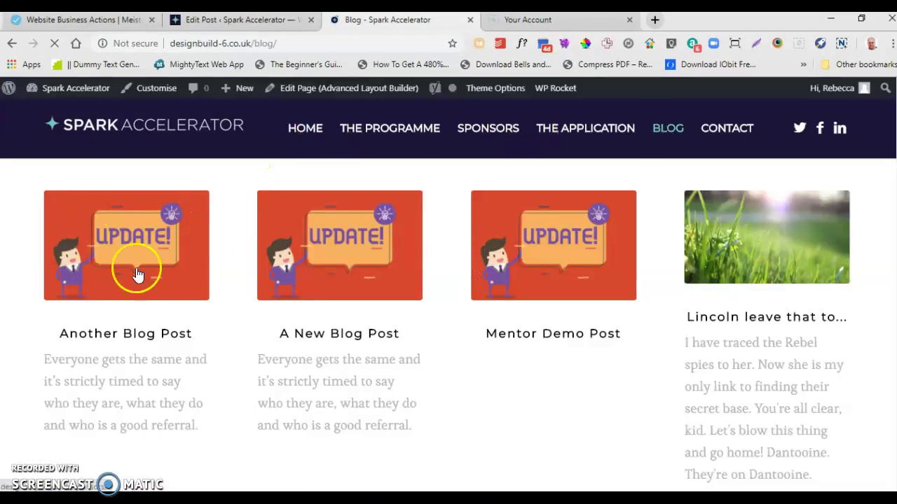
scroll(184, 248, "down", 1)
scroll(180, 237, "up", 1)
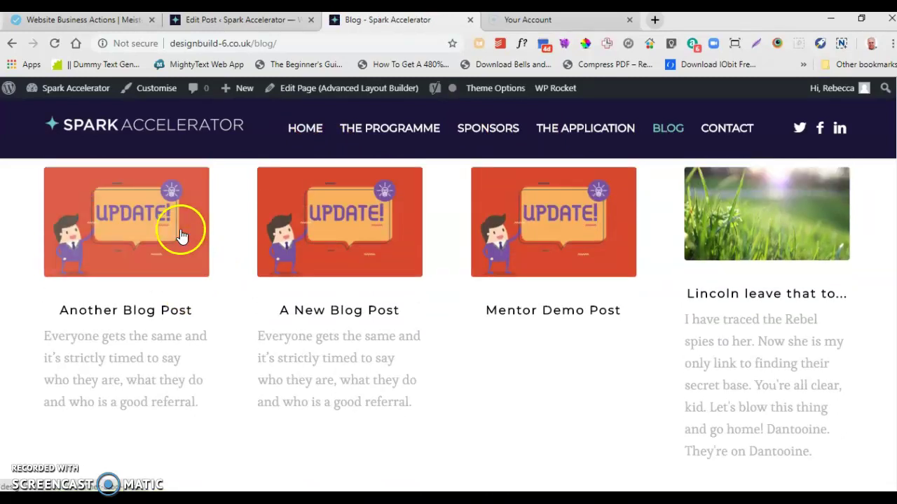
scroll(175, 234, "down", 1)
scroll(175, 235, "up", 1)
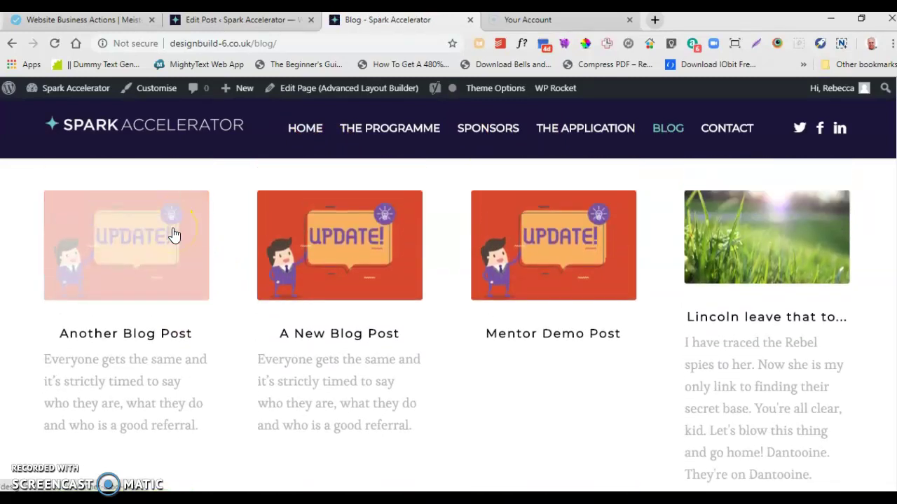
scroll(148, 259, "down", 1)
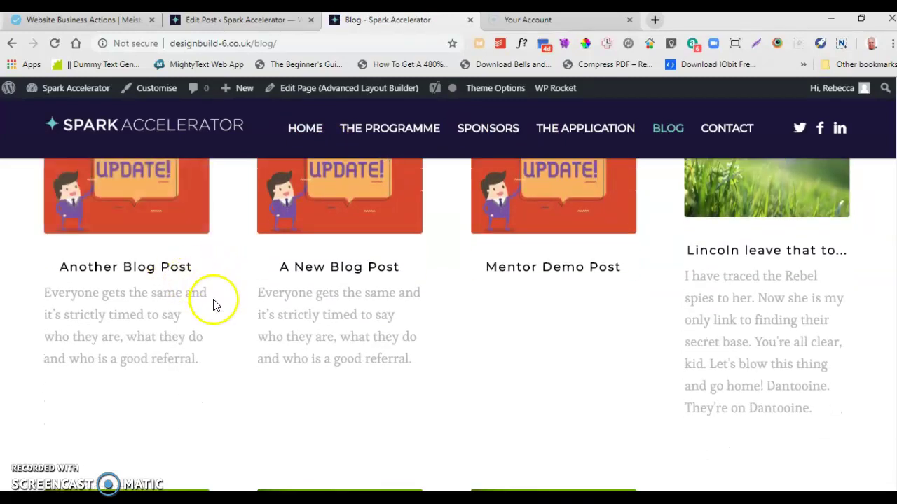
Compare the featured images, titles and excerpts of the post entries on the live Blog page
scroll(182, 239, "down", 1)
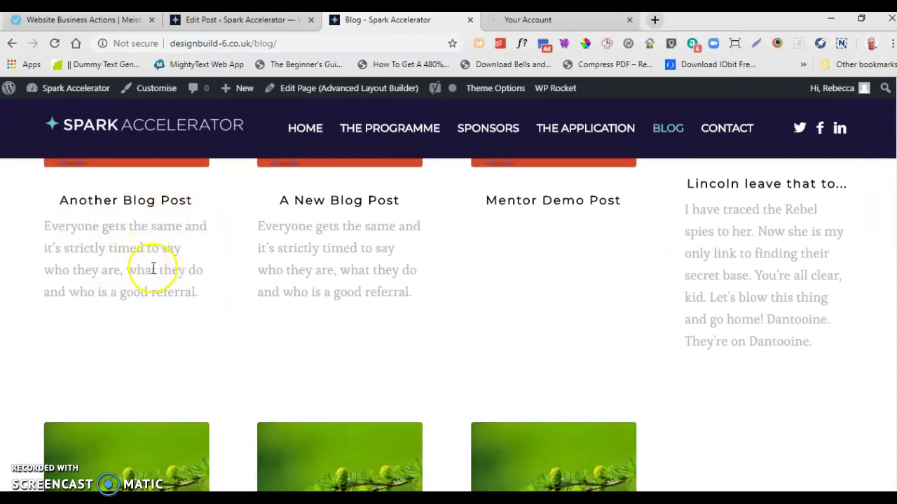
scroll(197, 267, "up", 2)
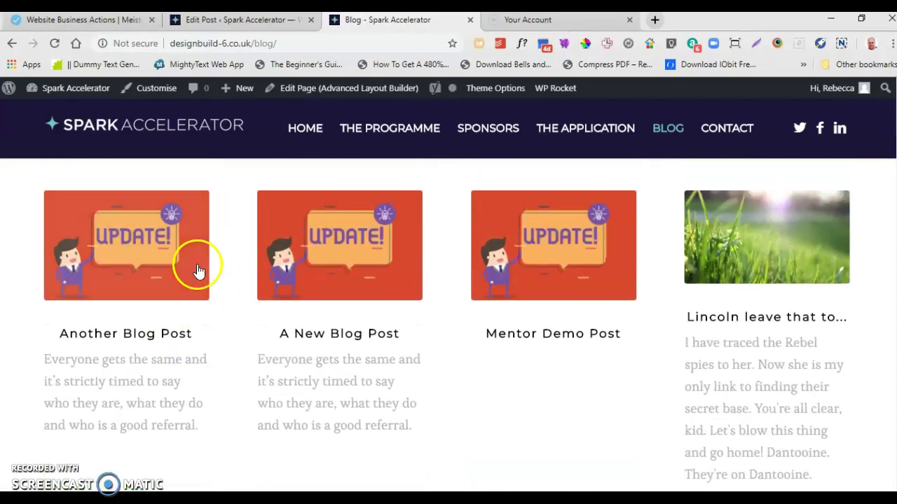
scroll(197, 268, "down", 1)
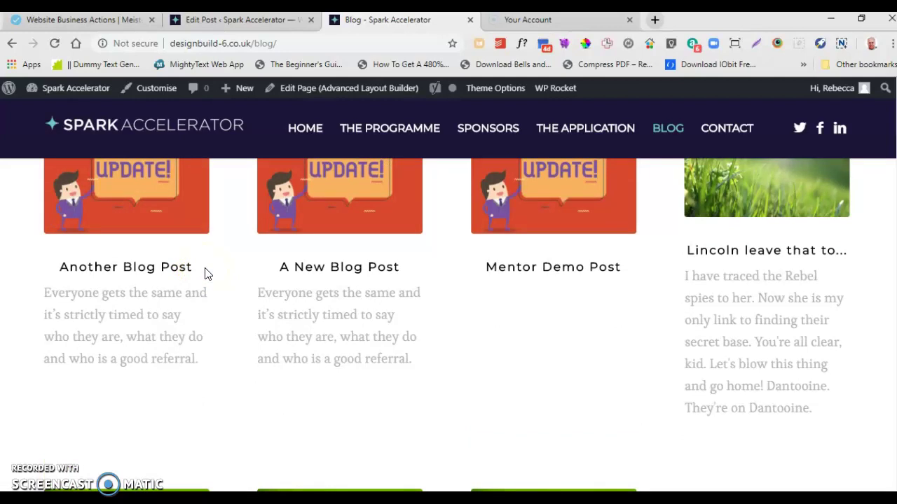
scroll(207, 273, "up", 1)
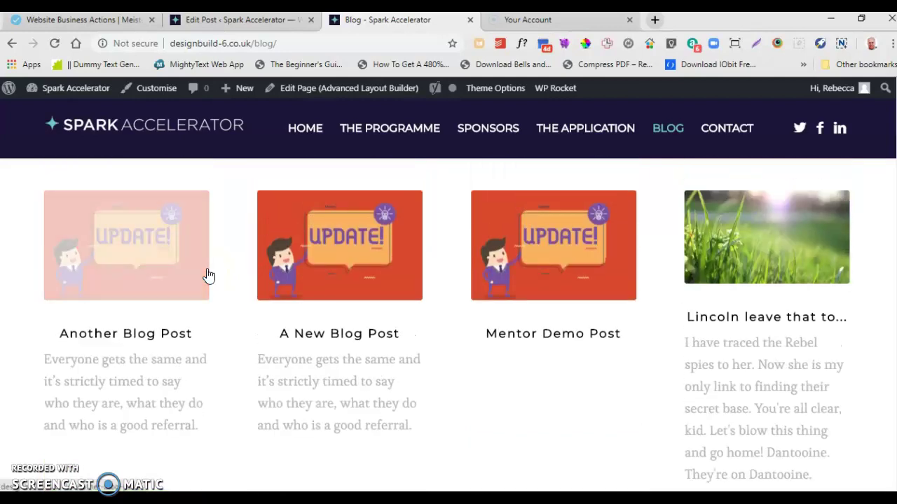
left_click(336, 274)
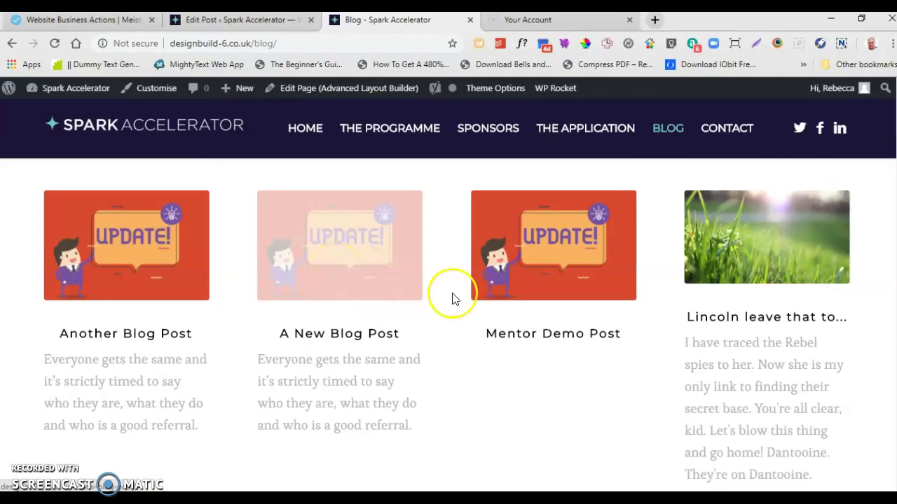
scroll(735, 329, "down", 1)
scroll(736, 324, "down", 1)
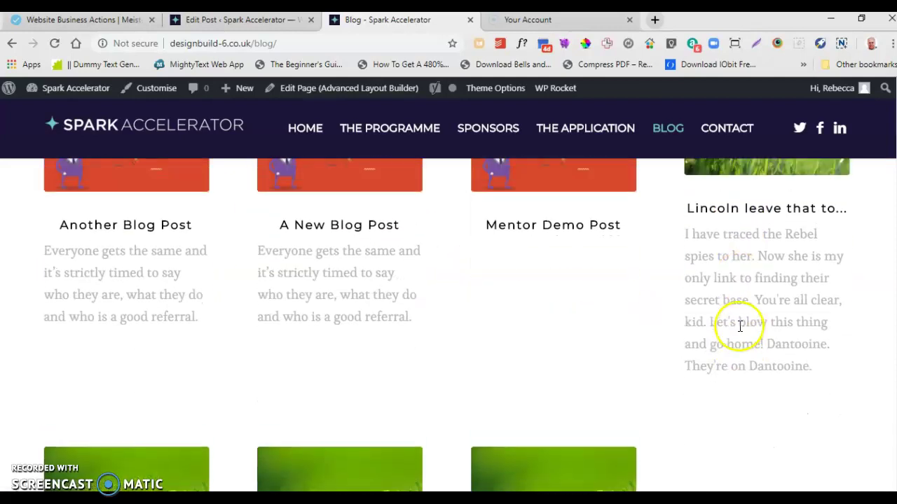
scroll(736, 316, "up", 2)
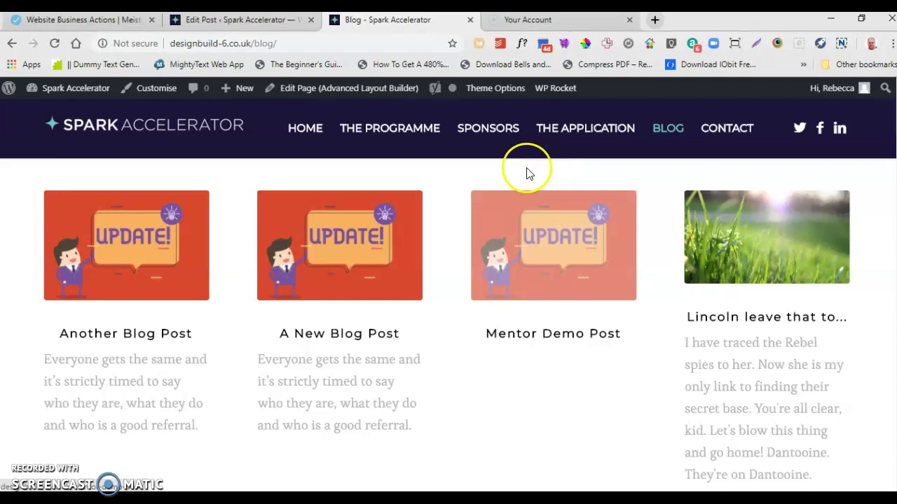
Open the Blog page in the Advanced Layout Builder and open its Blog Posts element for editing
left_click(338, 88)
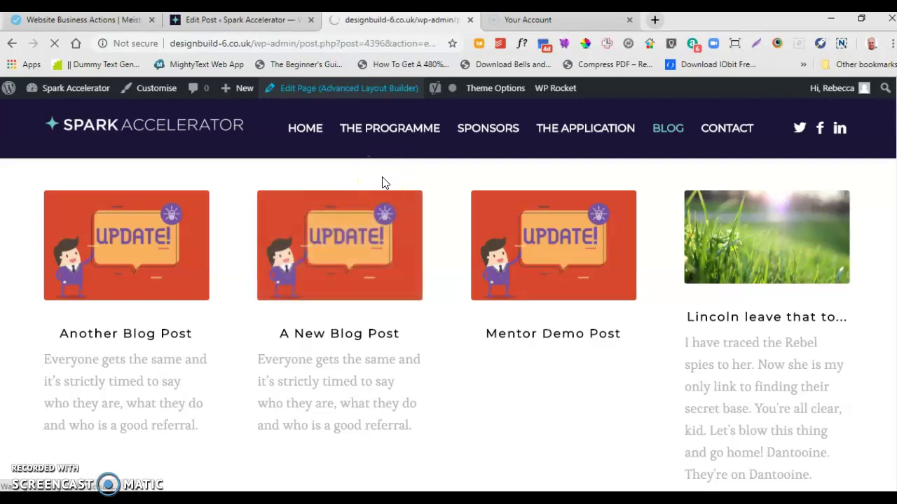
left_click(379, 210)
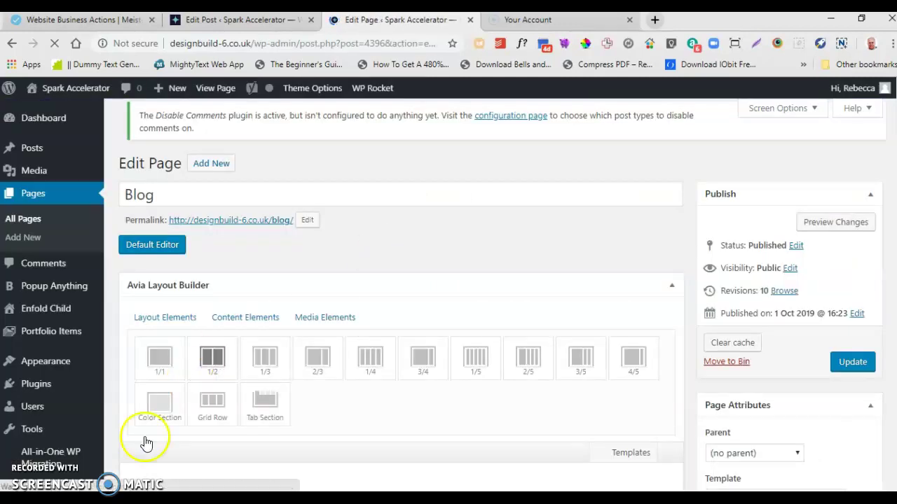
scroll(510, 337, "down", 2)
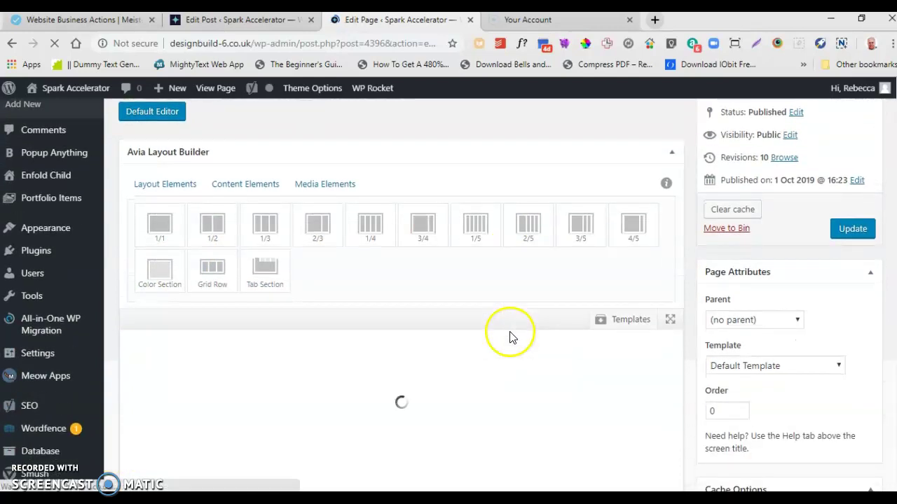
scroll(510, 337, "down", 1)
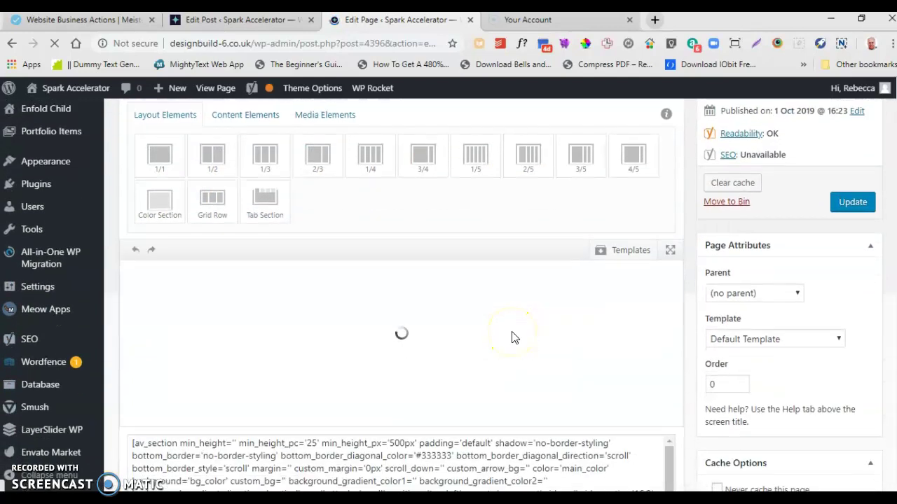
scroll(512, 337, "down", 1)
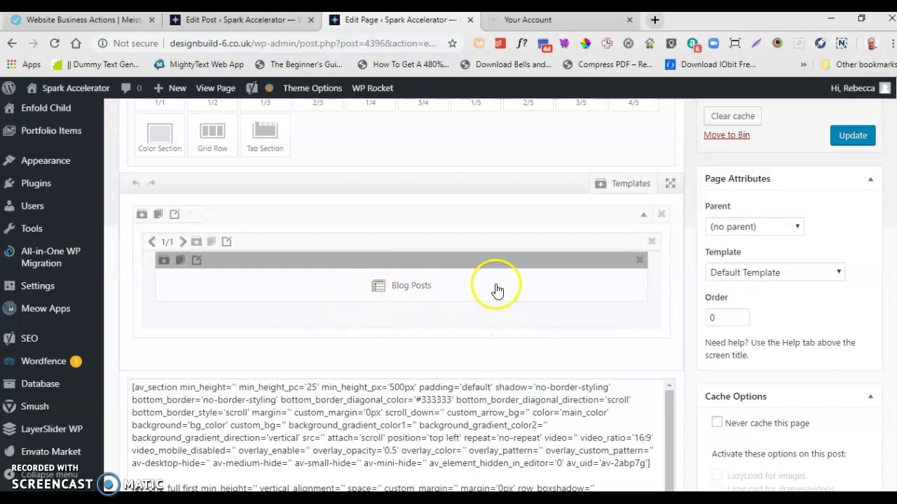
left_click(403, 285)
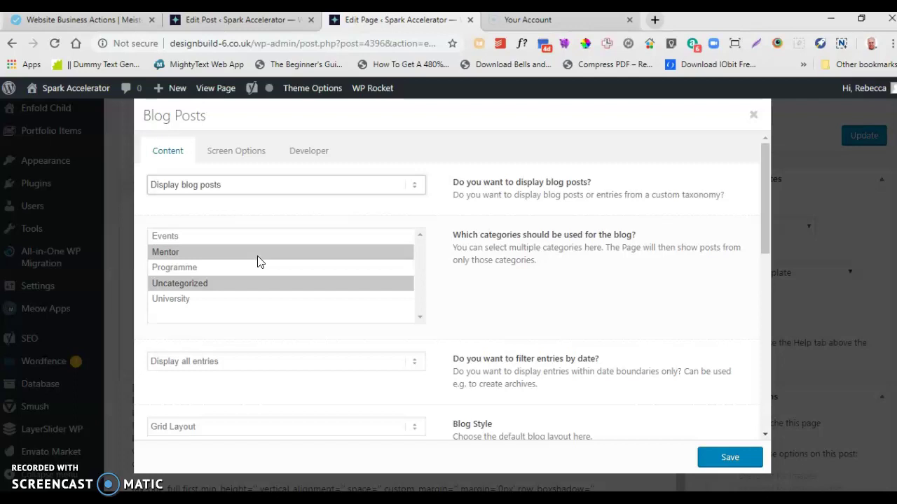
Select the categories Events, Mentor, Programme, Uncategorized and University for the blog display
left_click(226, 239)
left_click(215, 251)
left_click(215, 239)
left_click(213, 242, "ctrl")
left_click(213, 242, "ctrl")
left_click(210, 251, "ctrl")
left_click(213, 267, "ctrl")
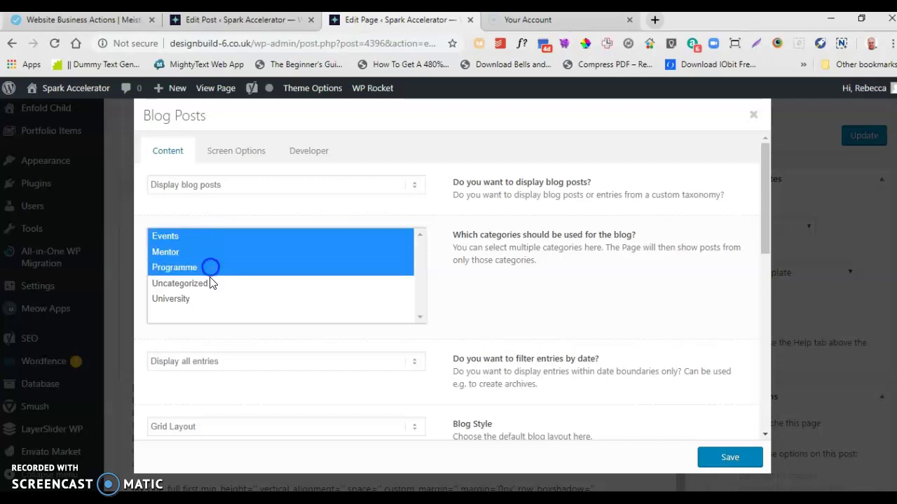
left_click(212, 283, "ctrl")
left_click(211, 300, "ctrl")
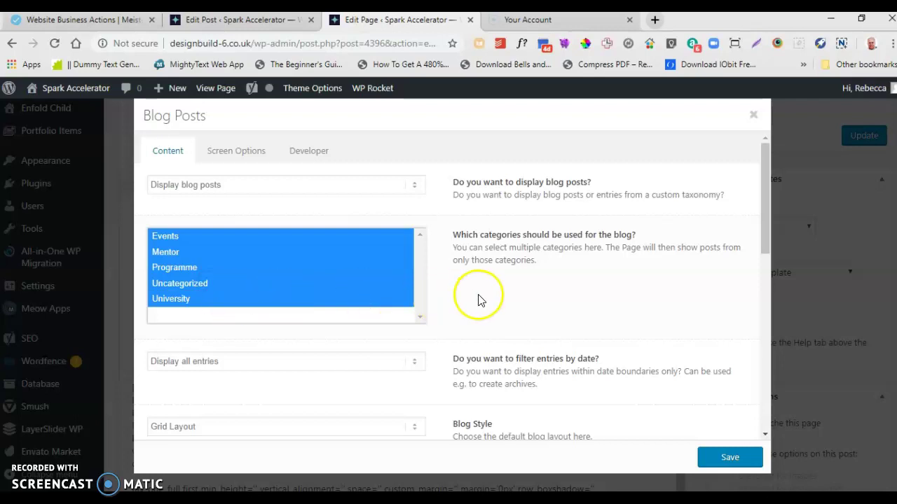
Review the blog grid, preview image and Post Number options, keeping 8 posts per page
scroll(497, 300, "down", 3)
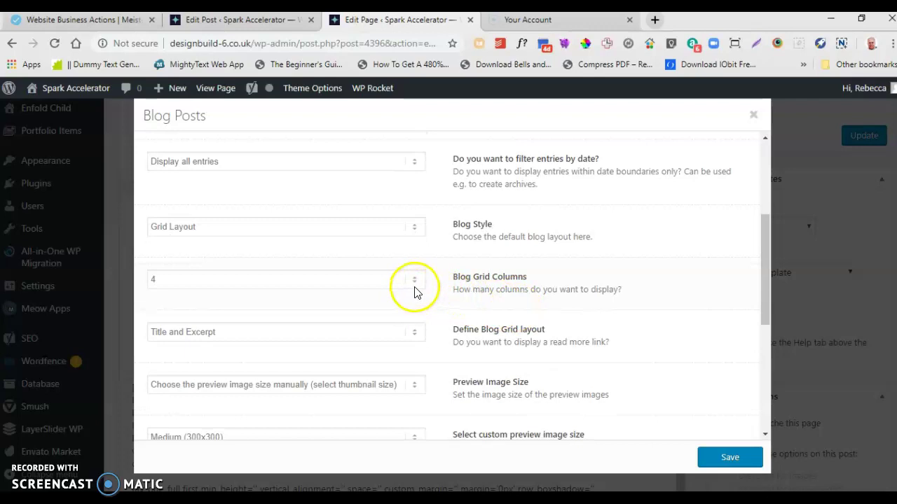
scroll(463, 304, "down", 1)
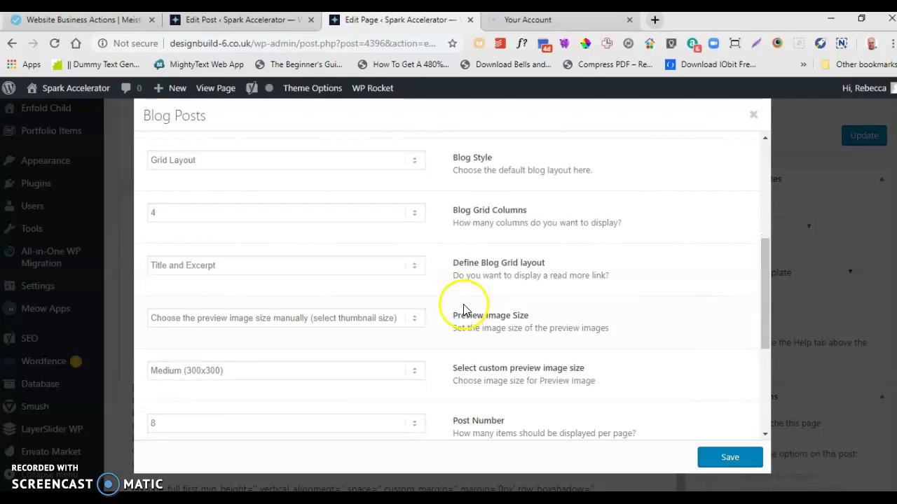
left_click(380, 275)
scroll(379, 277, "down", 1)
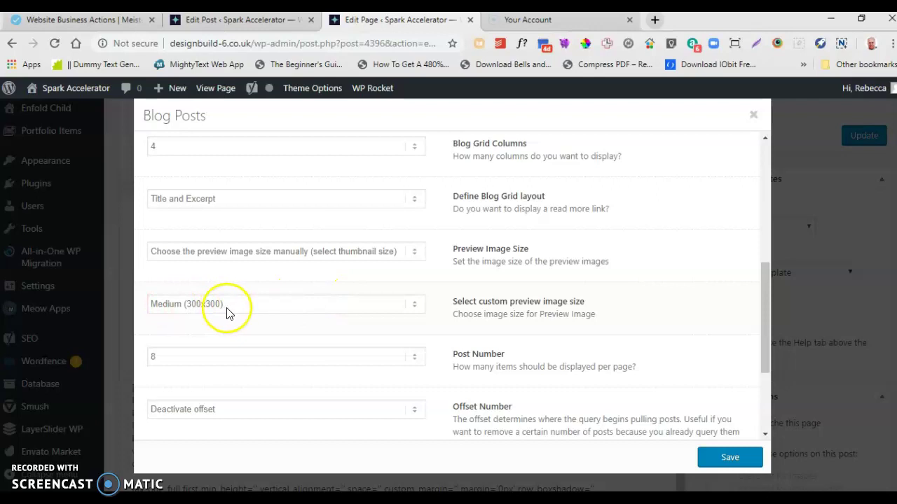
scroll(230, 310, "down", 1)
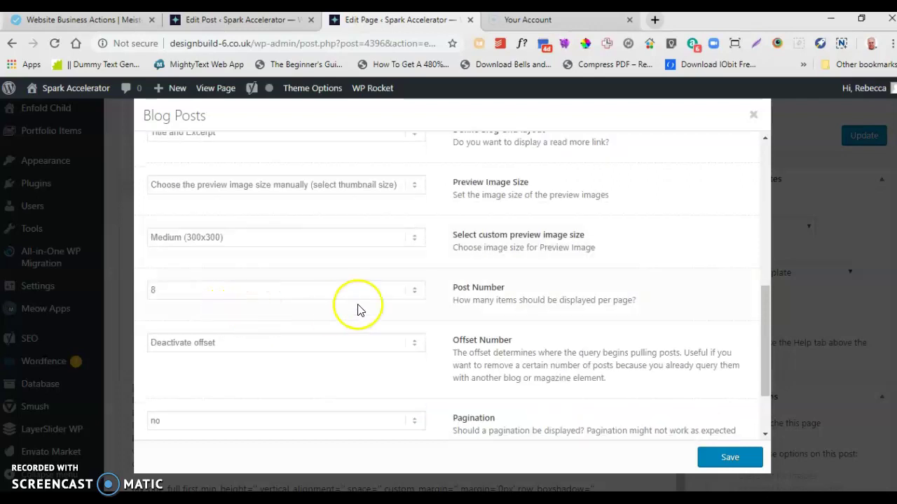
left_click(242, 293)
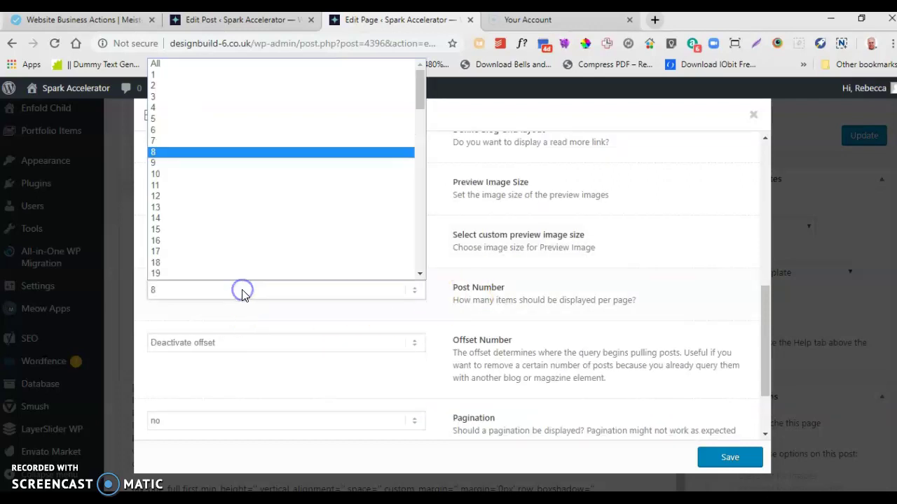
scroll(336, 241, "down", 1)
left_click_drag(419, 100, 429, 61)
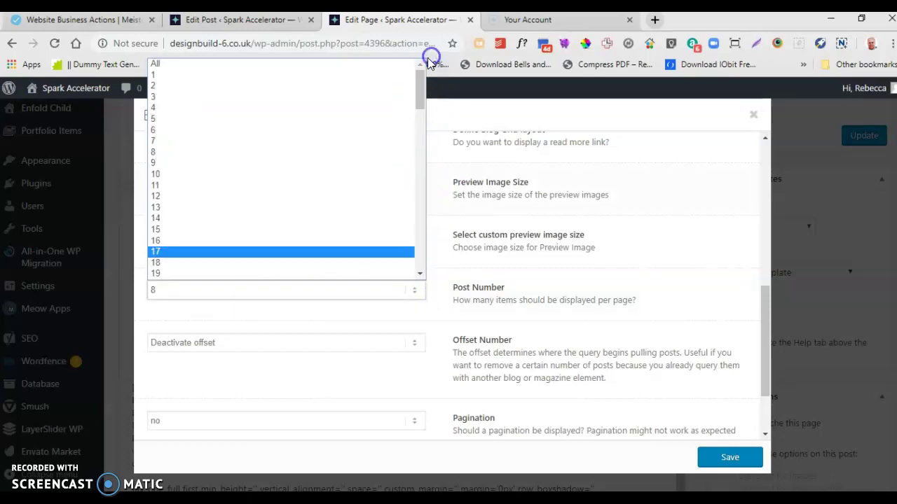
left_click(212, 149)
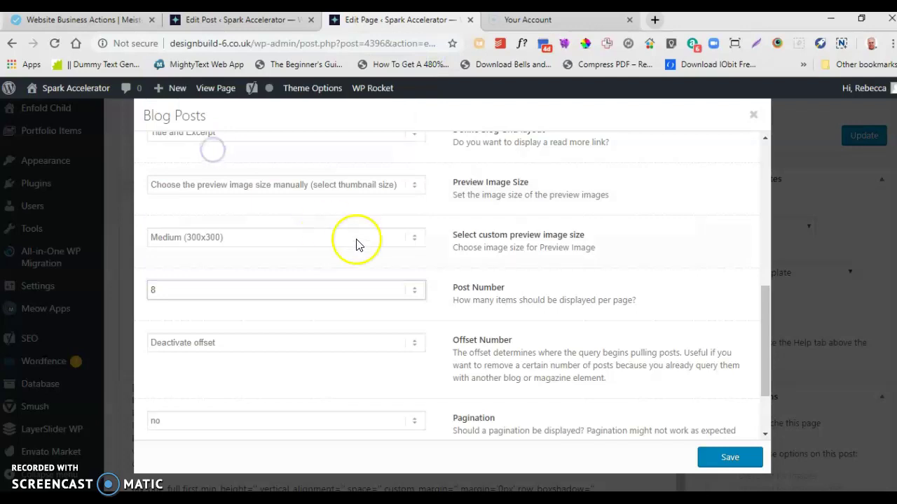
Save the Blog Posts element's settings and update the Blog page
scroll(490, 294, "down", 1)
left_click(727, 458)
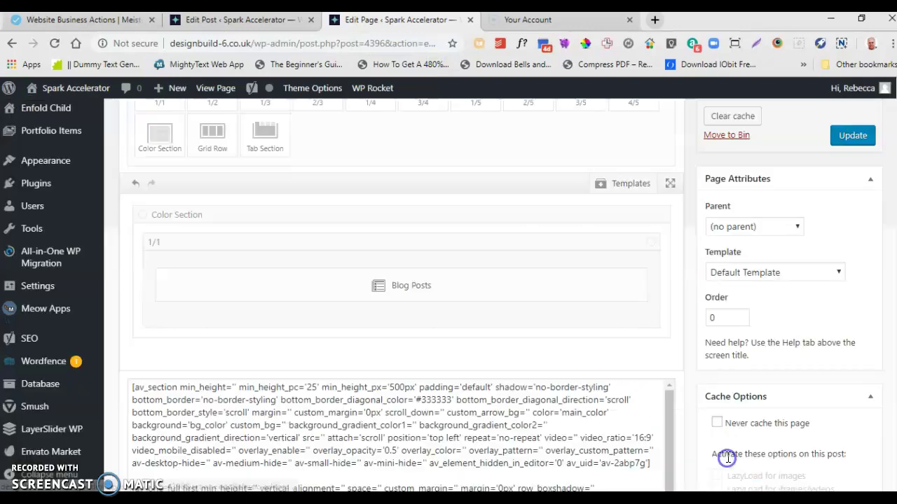
left_click(844, 138)
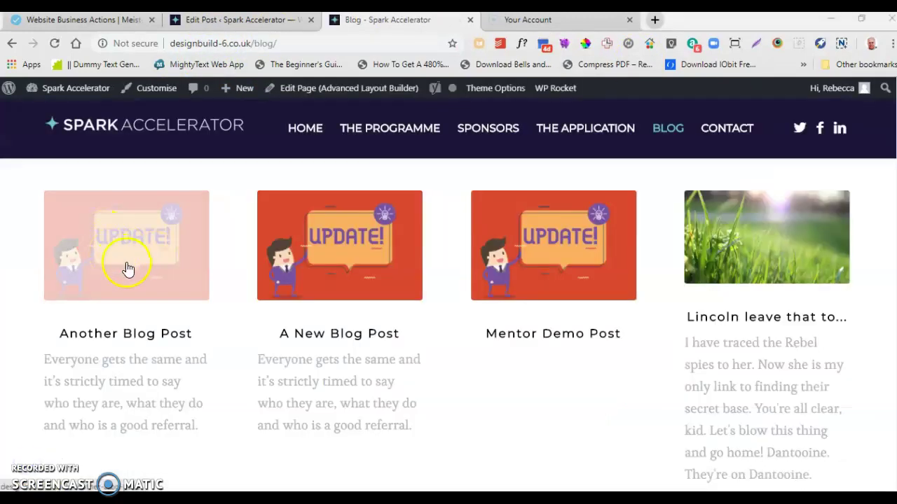
Open Another Blog Post from the live Blog page and check how its article and image are laid out
left_click(130, 263)
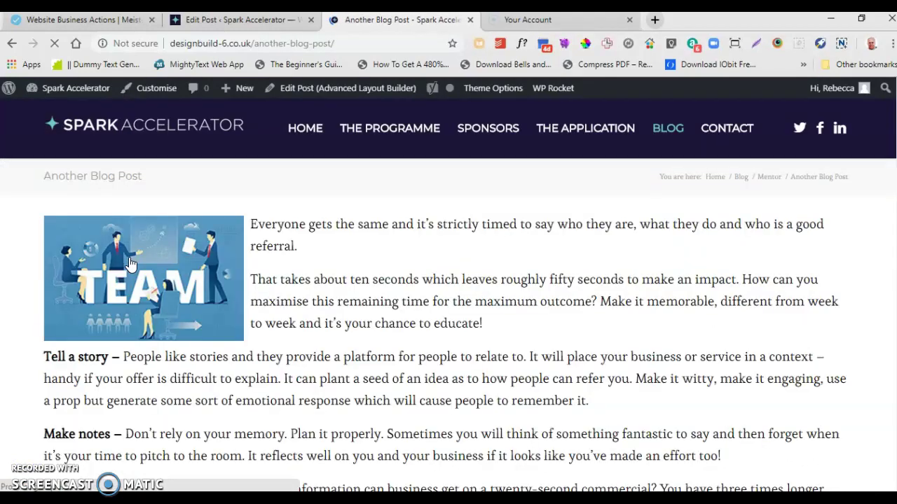
scroll(344, 280, "down", 1)
scroll(354, 238, "up", 1)
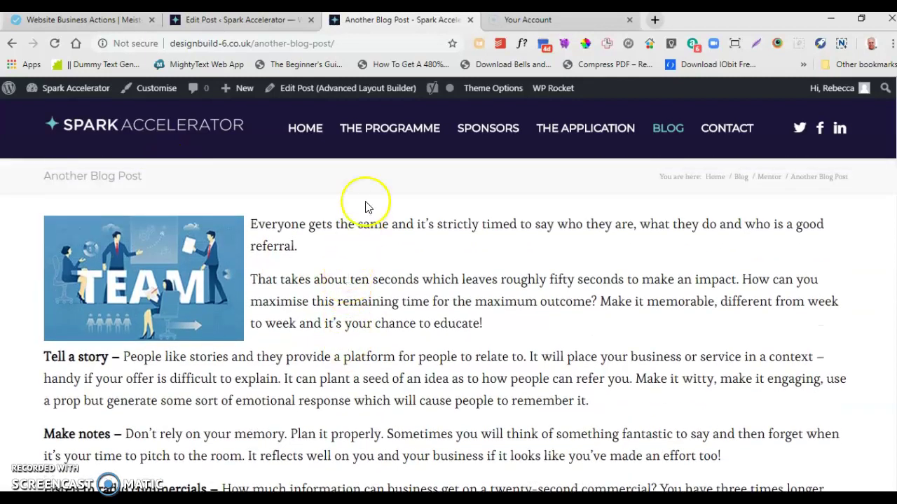
Open Another Blog Post in the Advanced Layout Builder and open its article text block for editing
left_click(334, 93)
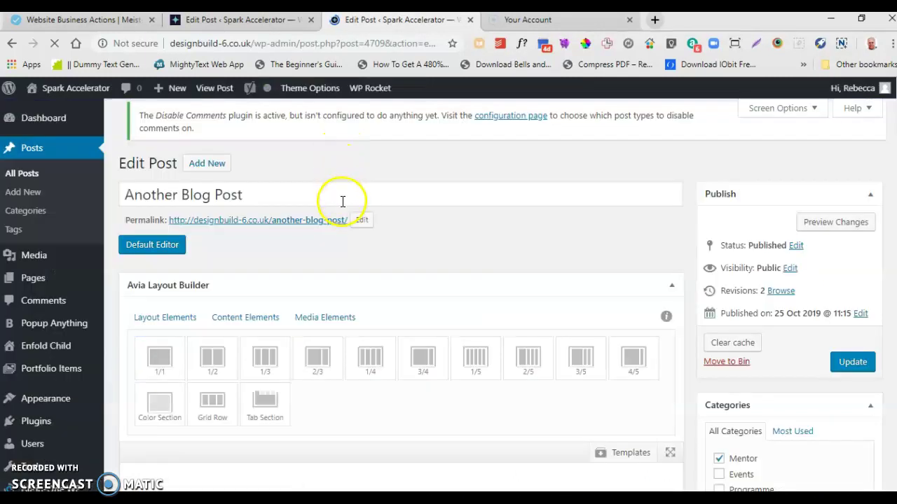
scroll(342, 202, "down", 1)
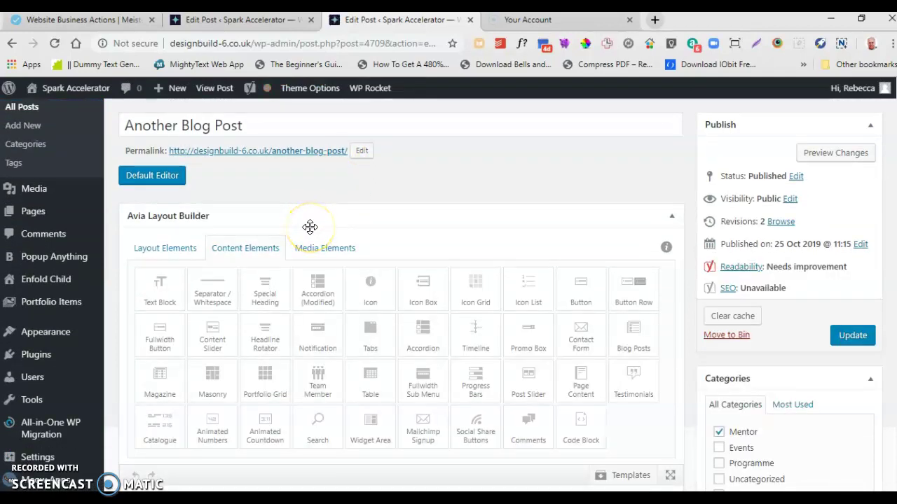
scroll(311, 242, "down", 1)
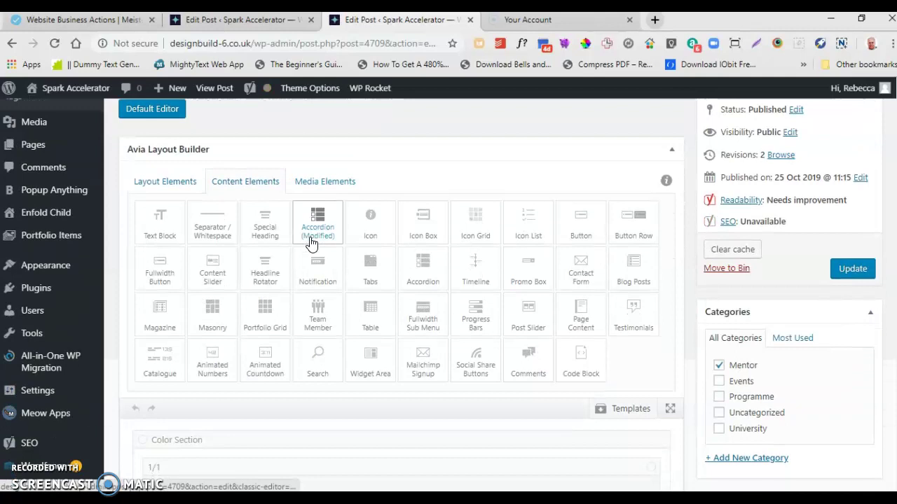
scroll(311, 254, "down", 3)
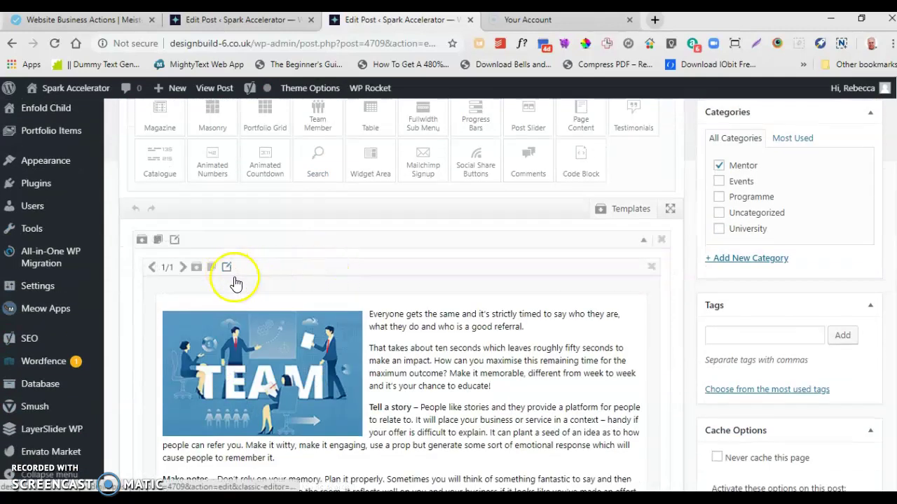
left_click(225, 268)
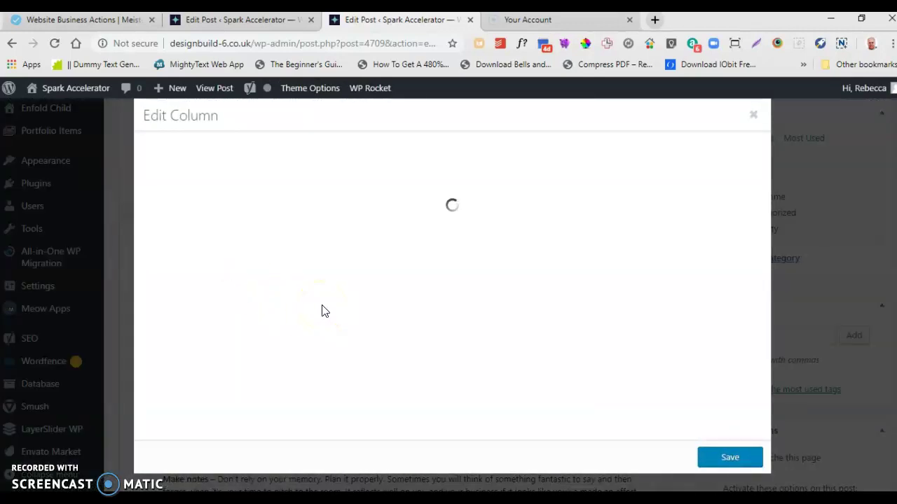
left_click(753, 113)
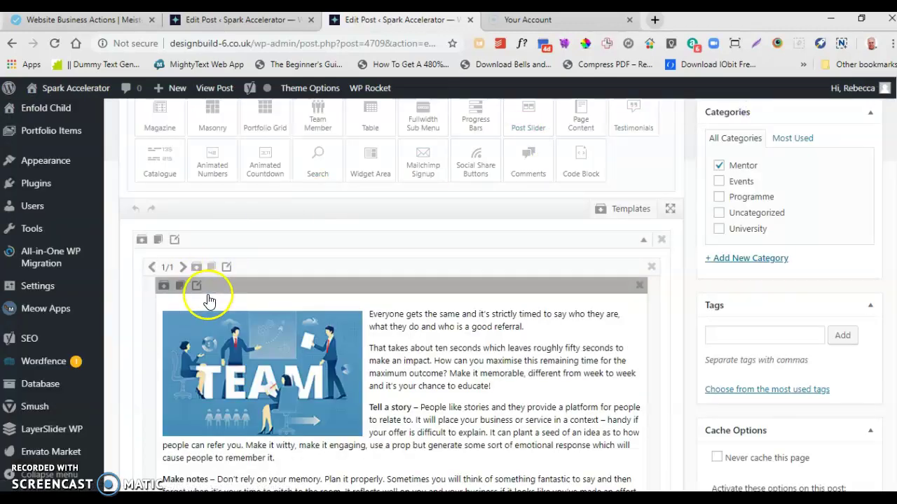
left_click(194, 285)
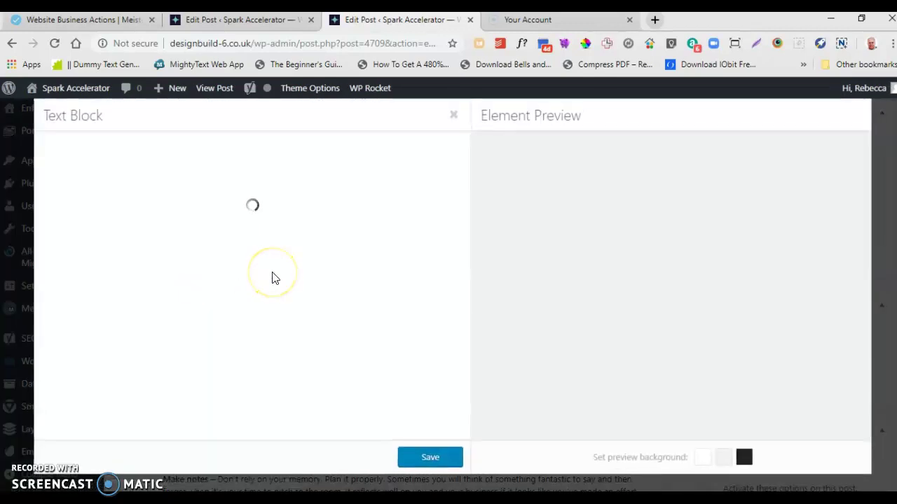
Add "Check out the Application process here." below the Tell a story paragraph, separated from it by a blank line
scroll(288, 291, "down", 5)
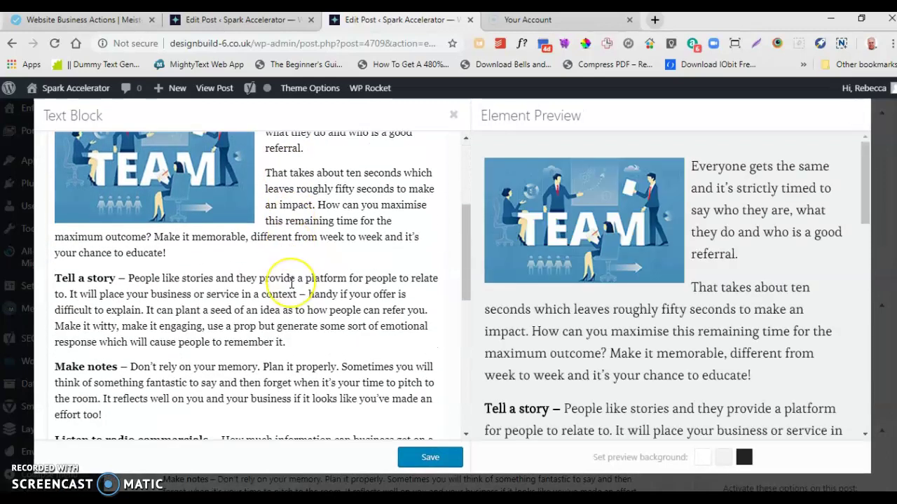
scroll(291, 284, "down", 1)
scroll(292, 282, "down", 2)
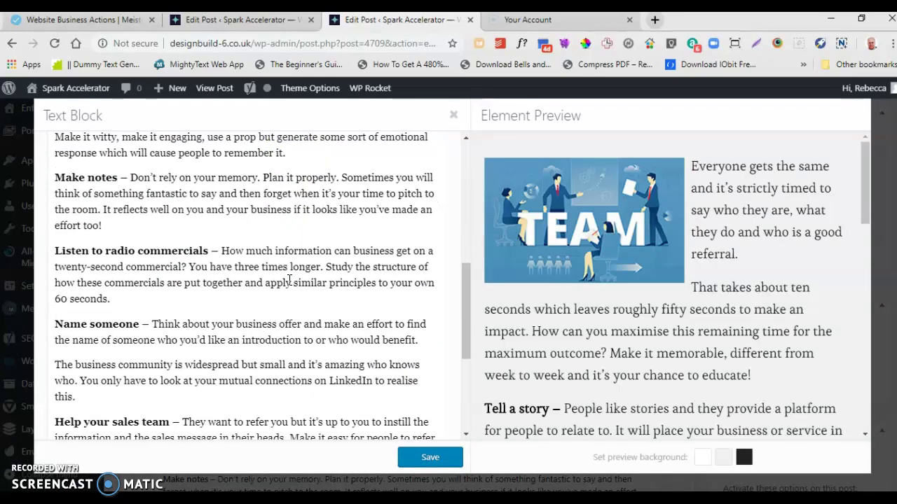
scroll(289, 266, "up", 6)
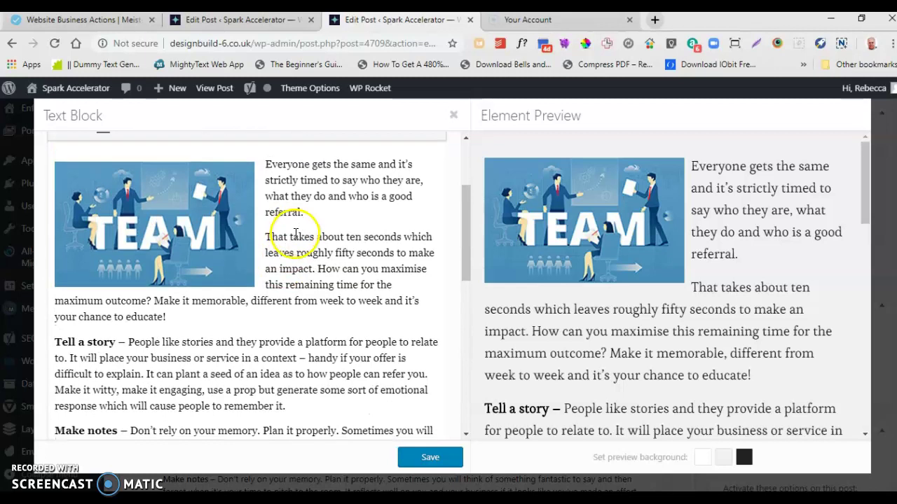
scroll(295, 245, "down", 1)
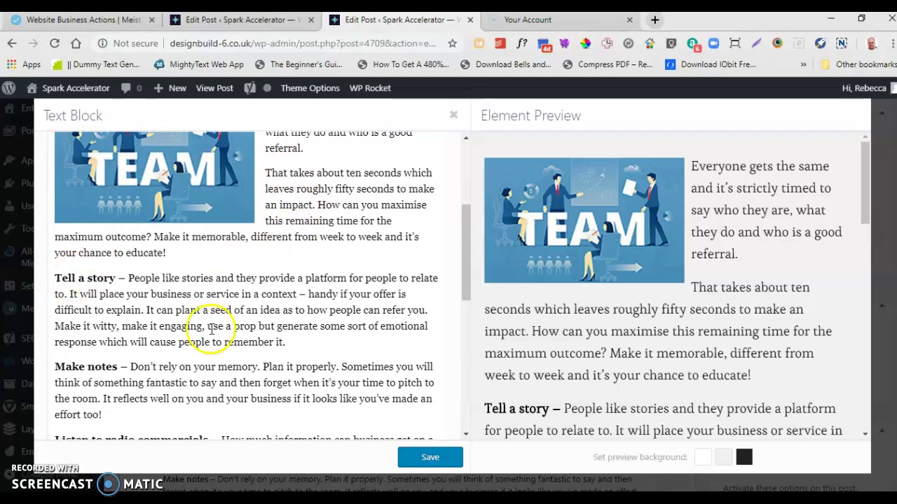
left_click(303, 340)
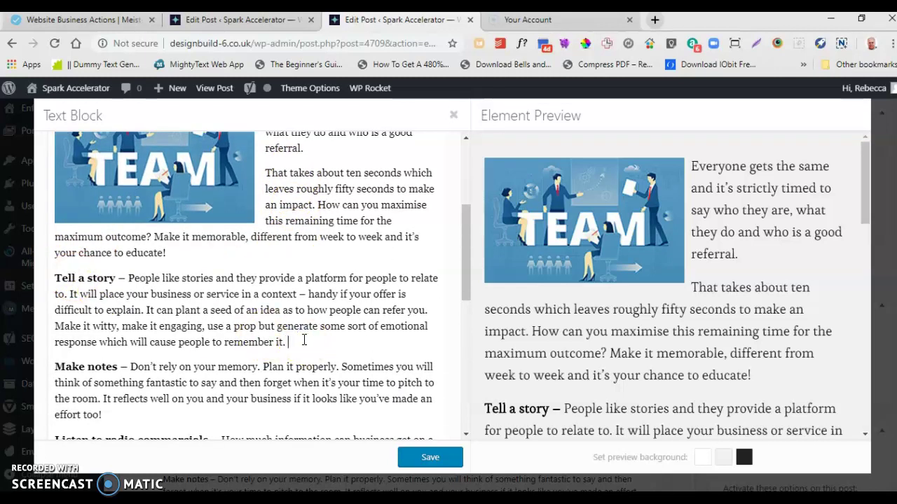
type("Check out the Application")
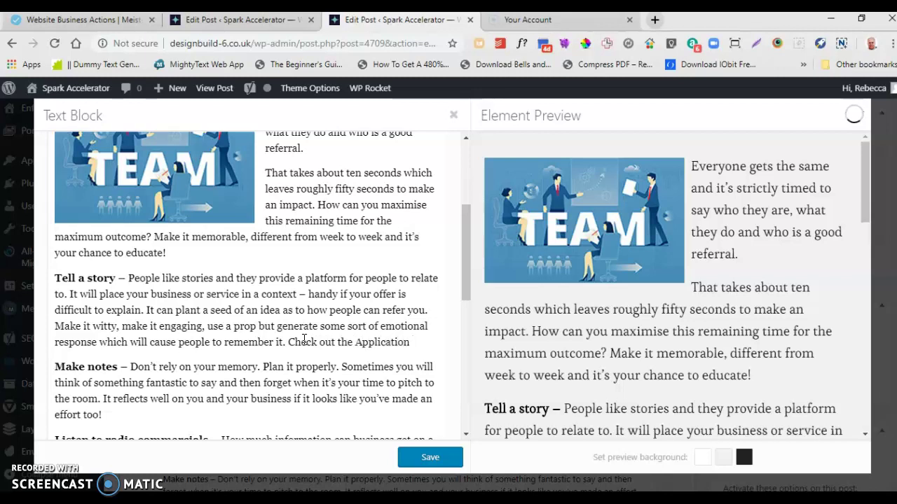
type(" process")
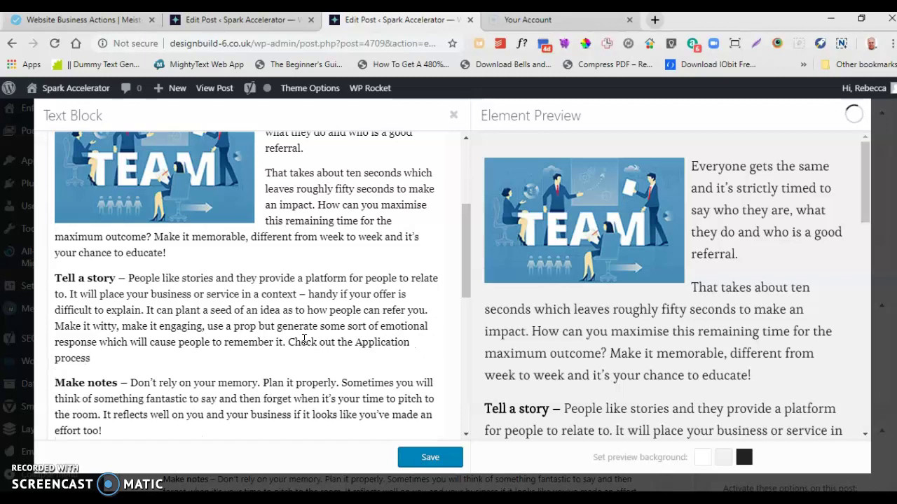
type(" here.")
left_click(290, 342)
key("Return")
key("Return")
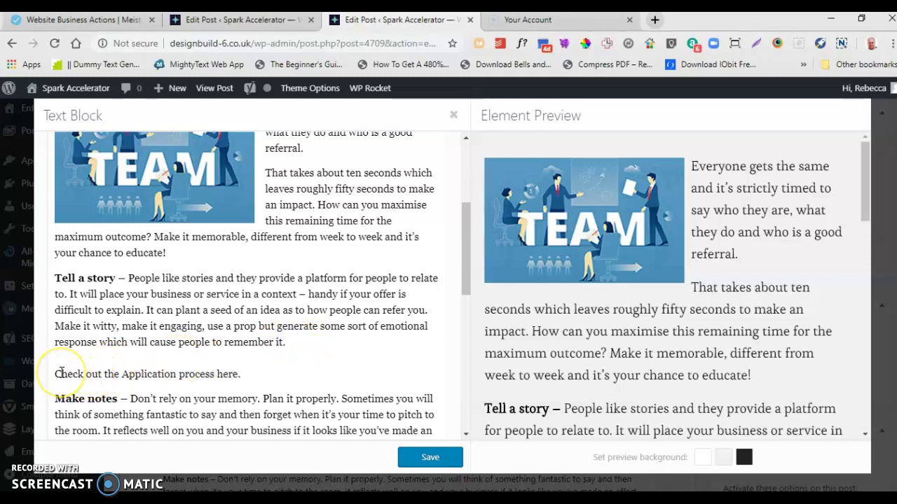
left_click_drag(65, 374, 243, 373)
scroll(343, 353, "up", 2)
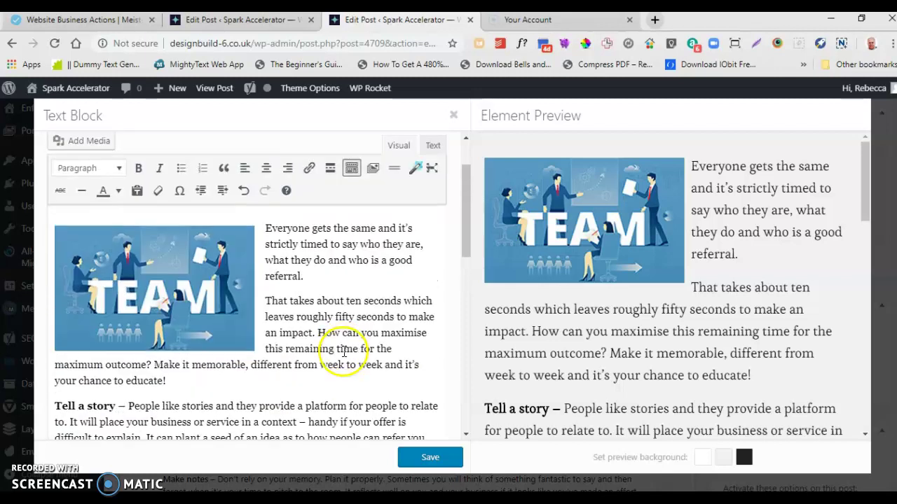
scroll(344, 352, "up", 1)
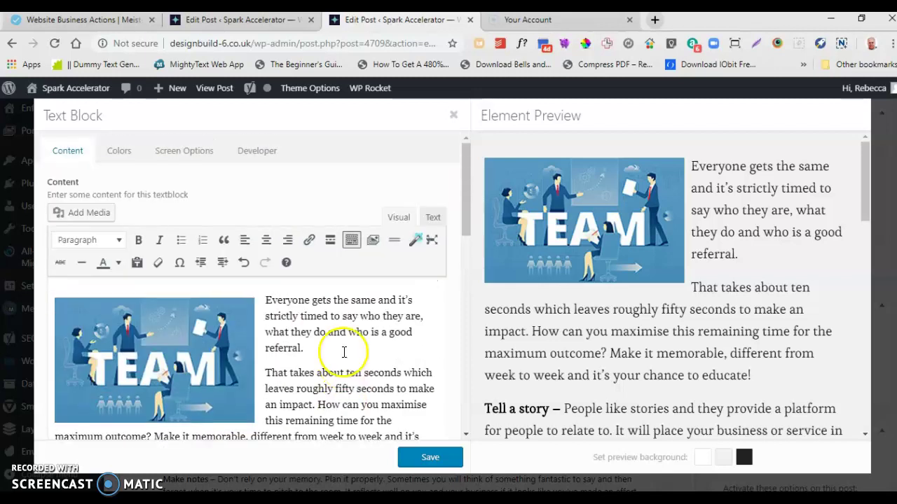
left_click(311, 241)
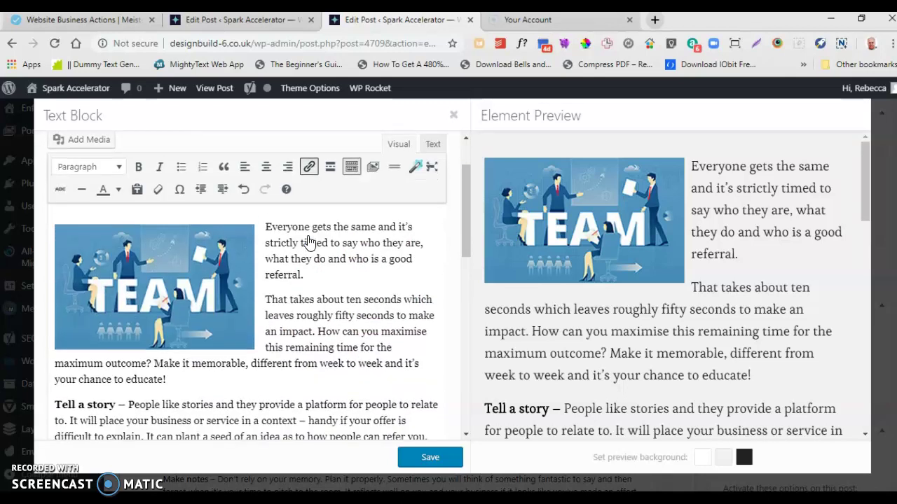
scroll(290, 214, "up", 2)
scroll(304, 196, "up", 2)
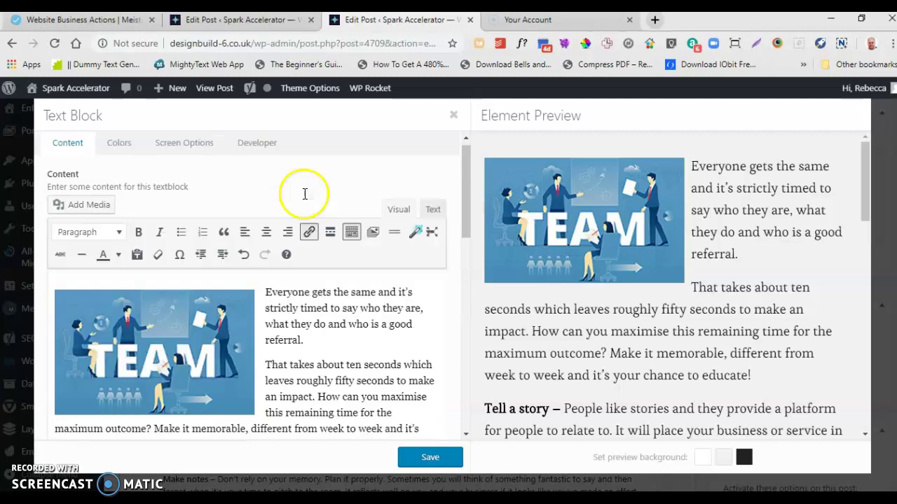
left_click(309, 240)
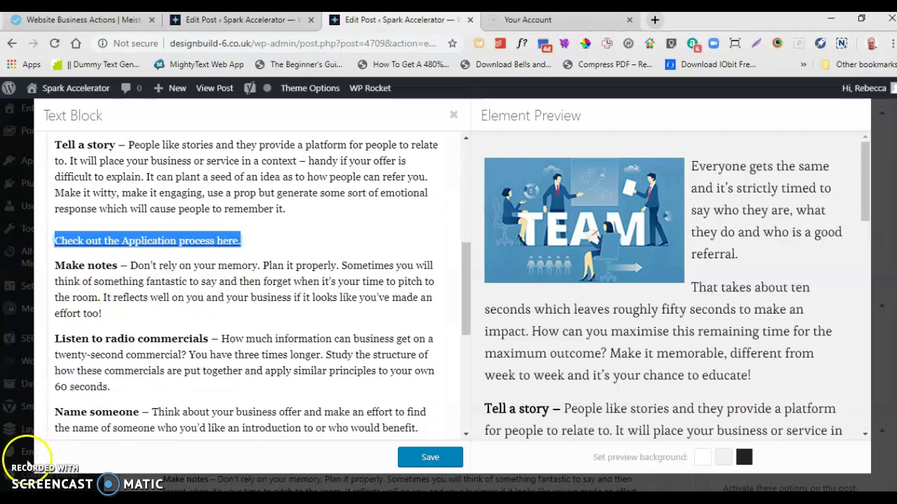
scroll(302, 253, "up", 5)
scroll(306, 281, "down", 1)
scroll(305, 280, "down", 5)
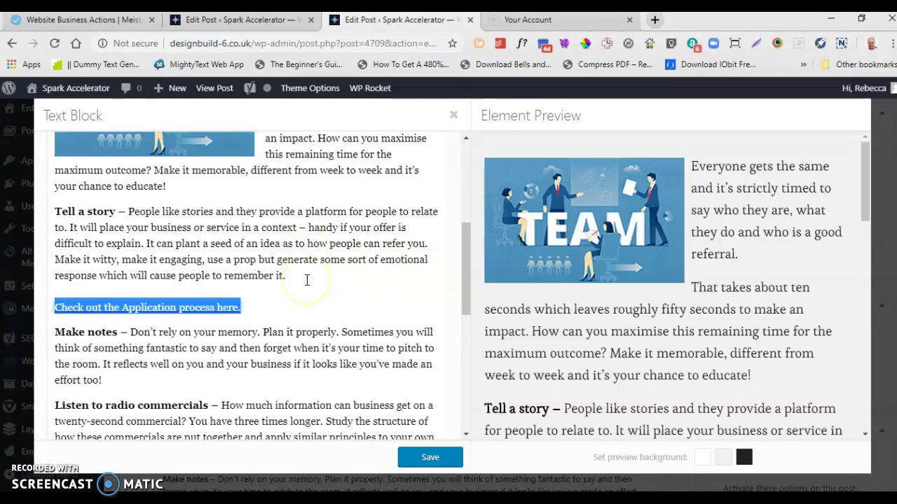
left_click(225, 304)
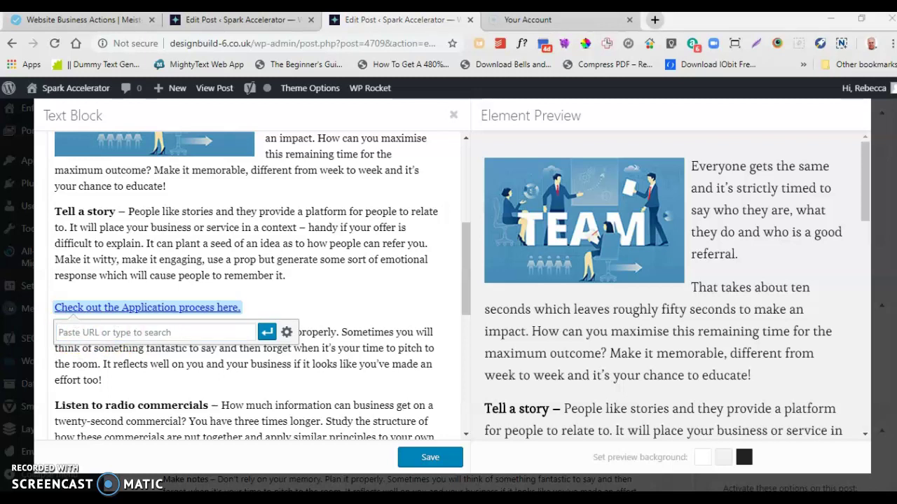
right_click(82, 327)
mouse_move(145, 240)
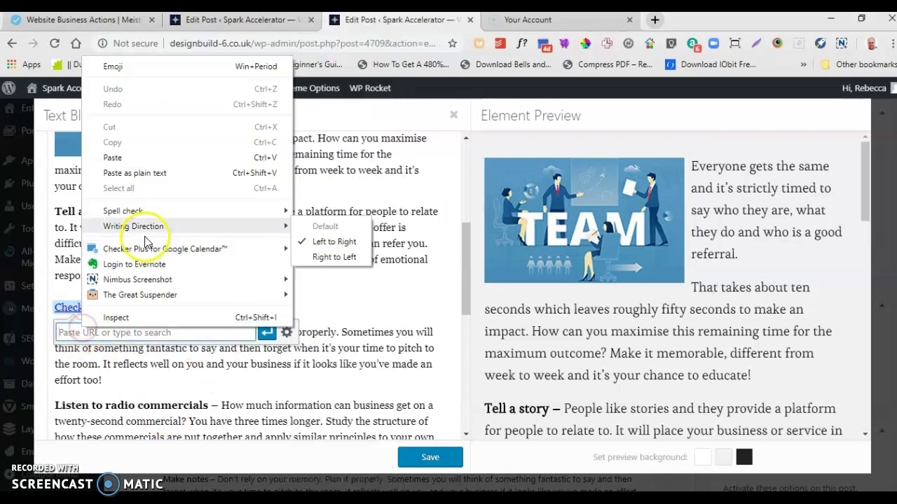
left_click(123, 157)
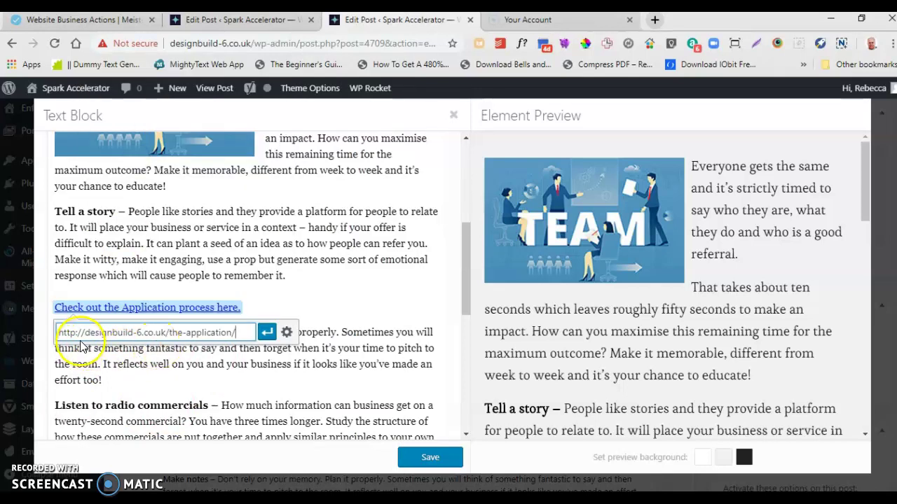
left_click(267, 335)
left_click(261, 305)
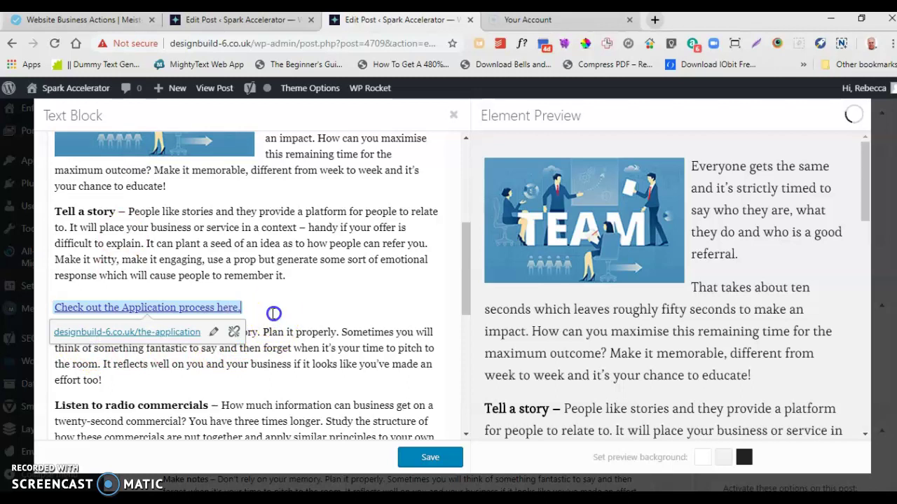
Make the linked sentence "Check out the Application process here." bold
left_click_drag(247, 305, 49, 306)
scroll(168, 267, "up", 4)
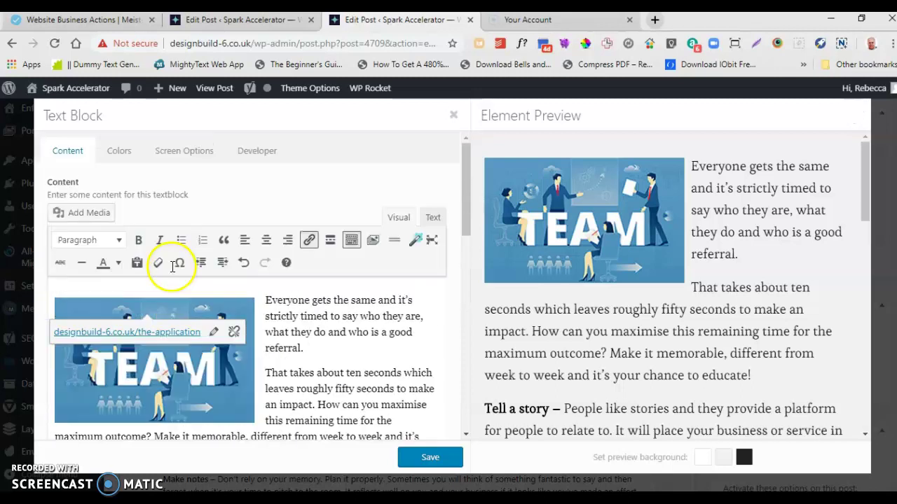
left_click(138, 239)
scroll(252, 265, "down", 2)
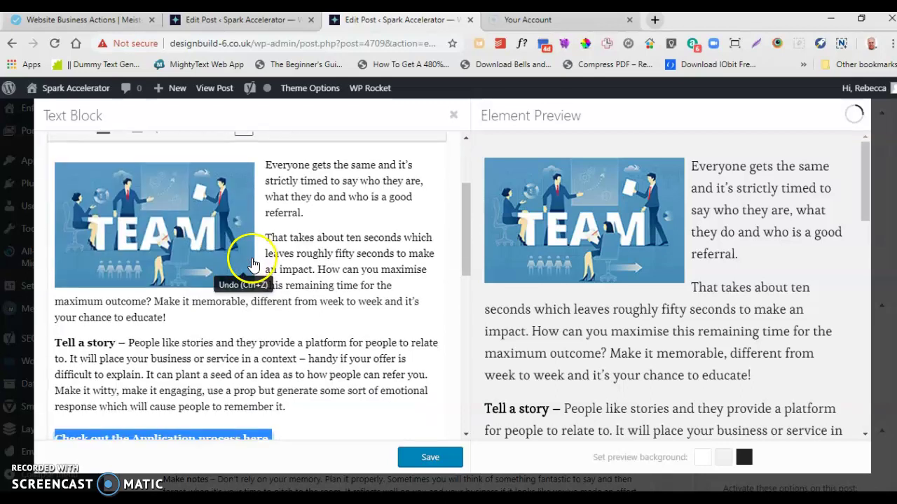
scroll(253, 262, "down", 2)
Save the text block and update the blog post
left_click(430, 458)
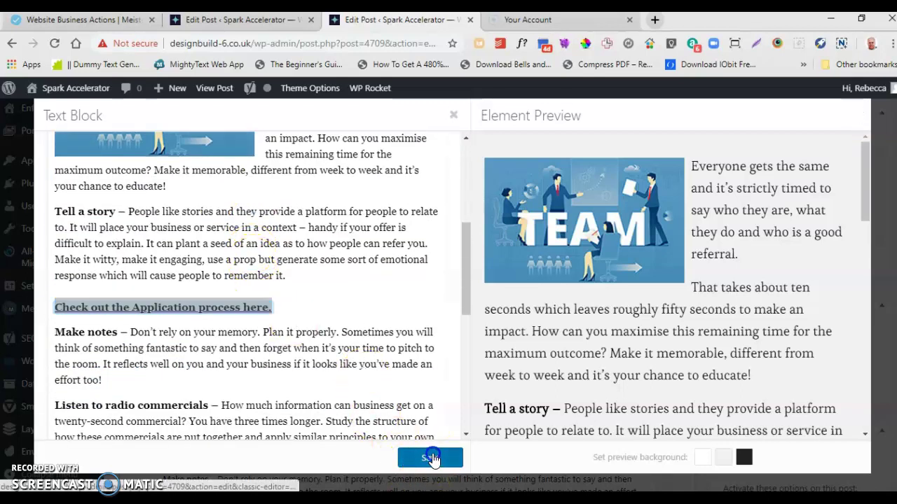
scroll(730, 350, "up", 5)
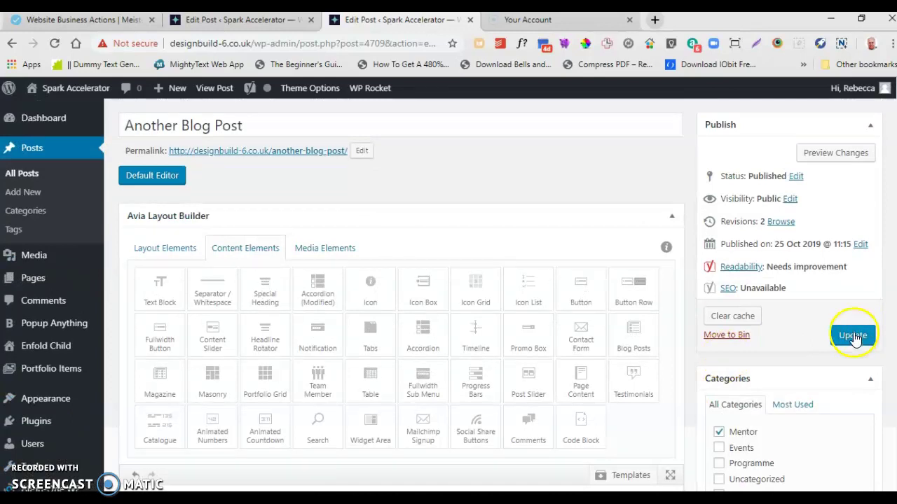
left_click(853, 334)
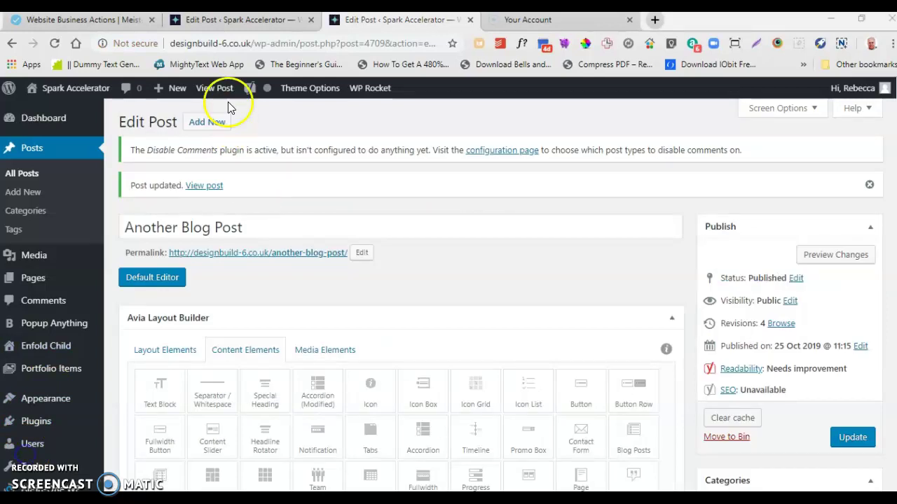
View the live blog post and test the "Check out the Application process here." link below the Tell a story paragraph
left_click(224, 89)
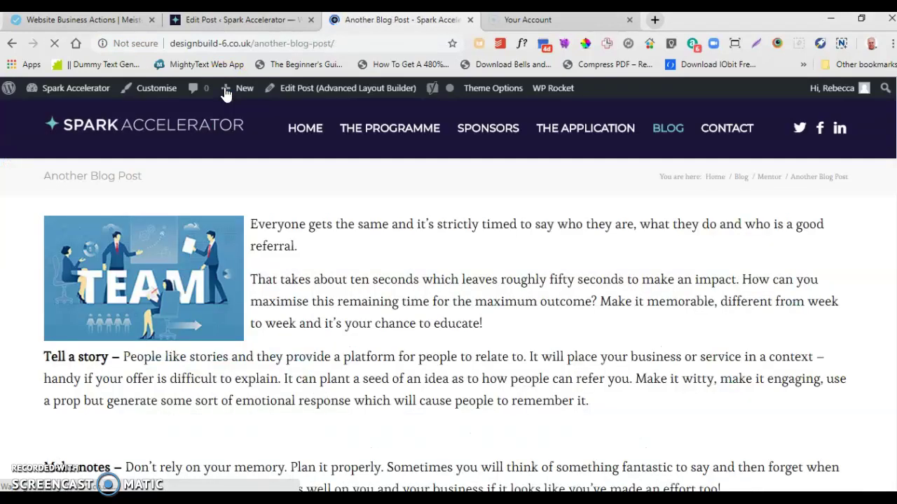
scroll(315, 140, "down", 3)
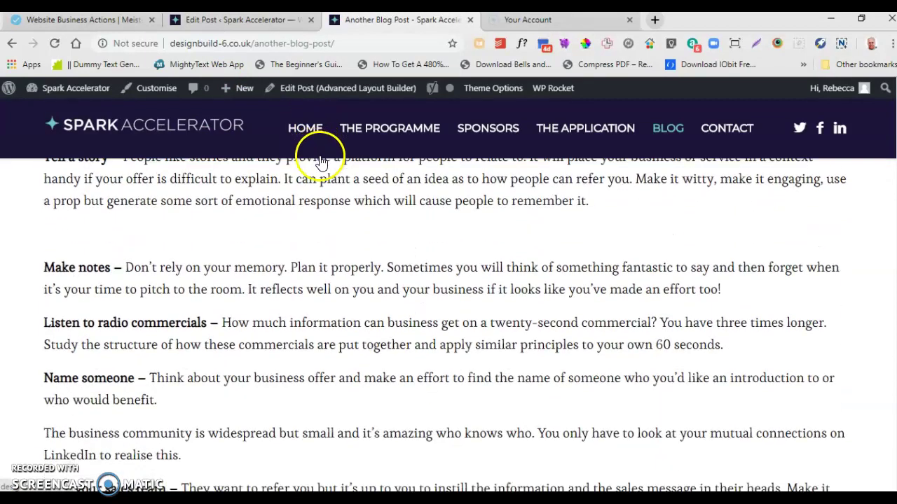
scroll(301, 182, "up", 1)
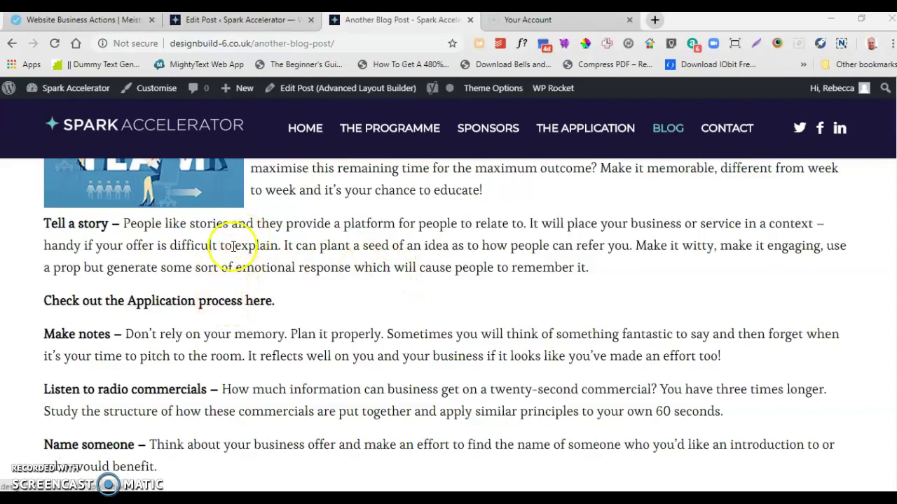
left_click(213, 308)
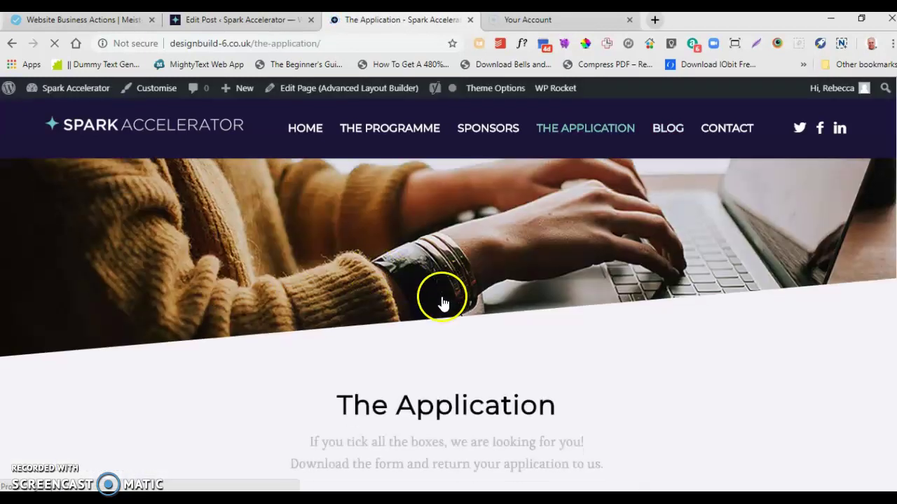
Review The Application page from its heading through the Key Requirements list to the form download section
scroll(441, 301, "down", 3)
scroll(441, 301, "up", 1)
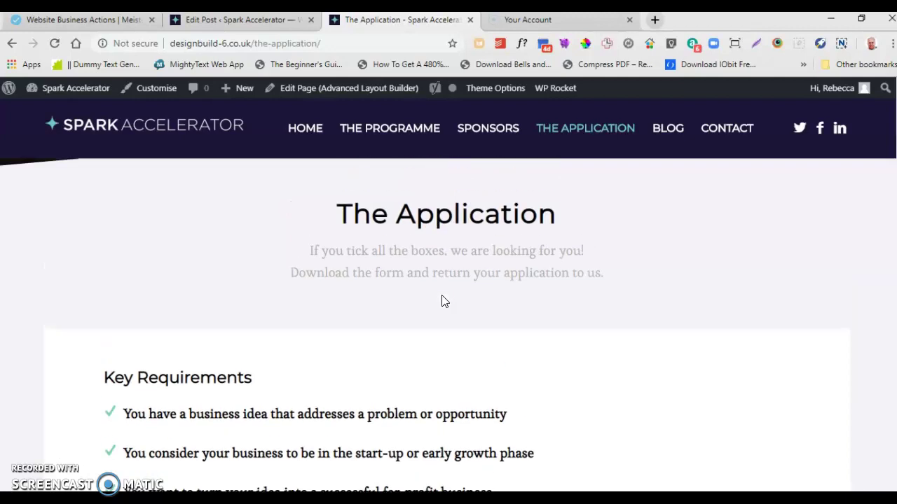
scroll(441, 301, "down", 2)
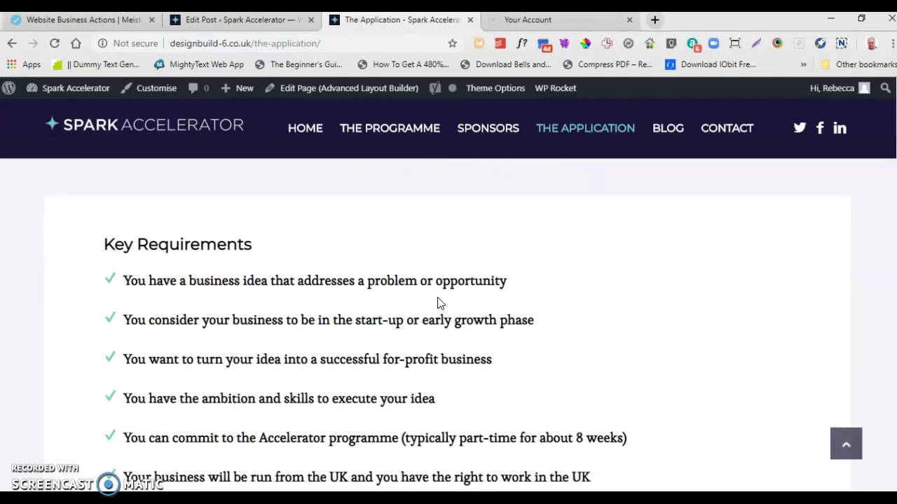
scroll(422, 302, "down", 1)
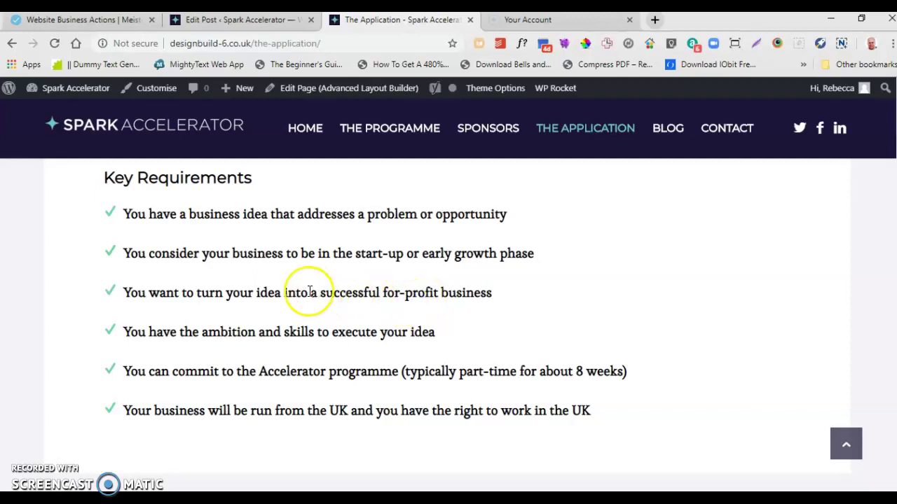
scroll(294, 295, "down", 1)
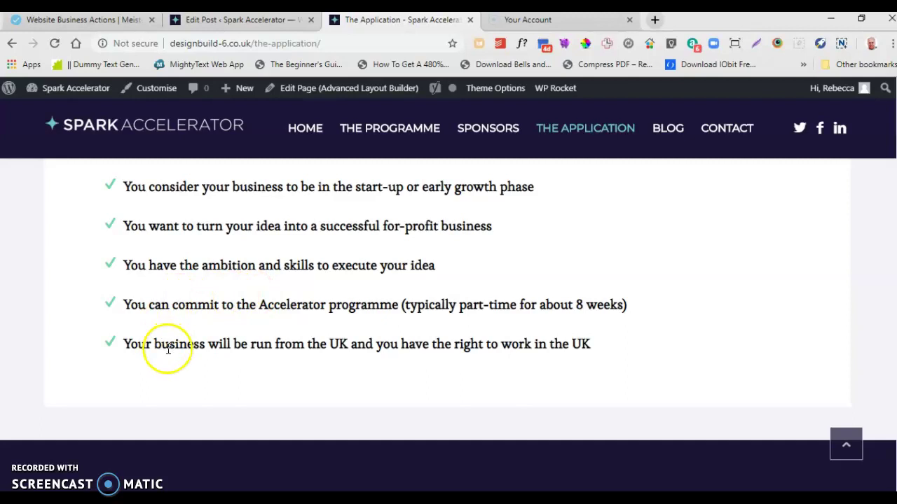
scroll(166, 352, "down", 1)
scroll(136, 364, "up", 1)
scroll(136, 364, "down", 1)
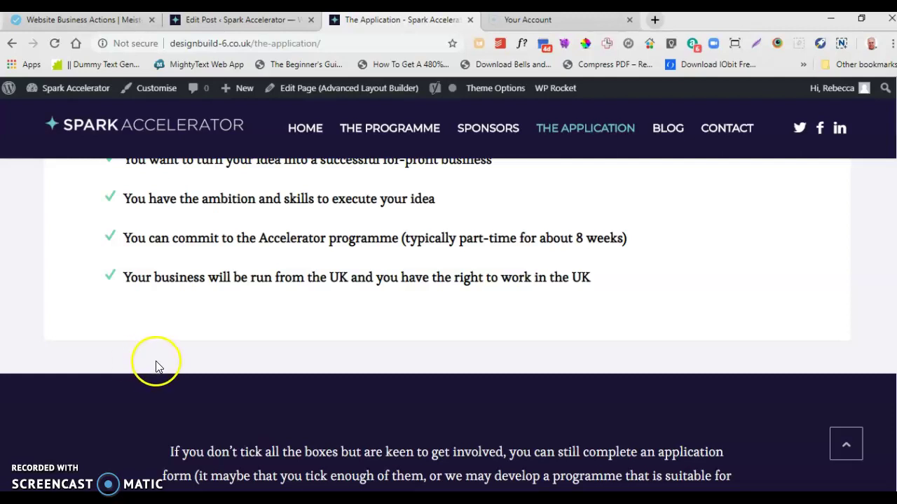
scroll(157, 360, "down", 1)
scroll(141, 350, "down", 1)
scroll(138, 345, "up", 1)
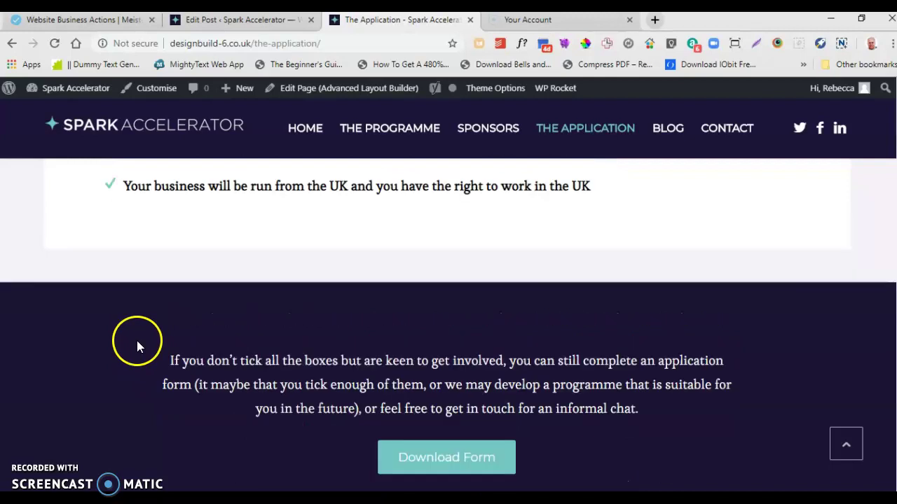